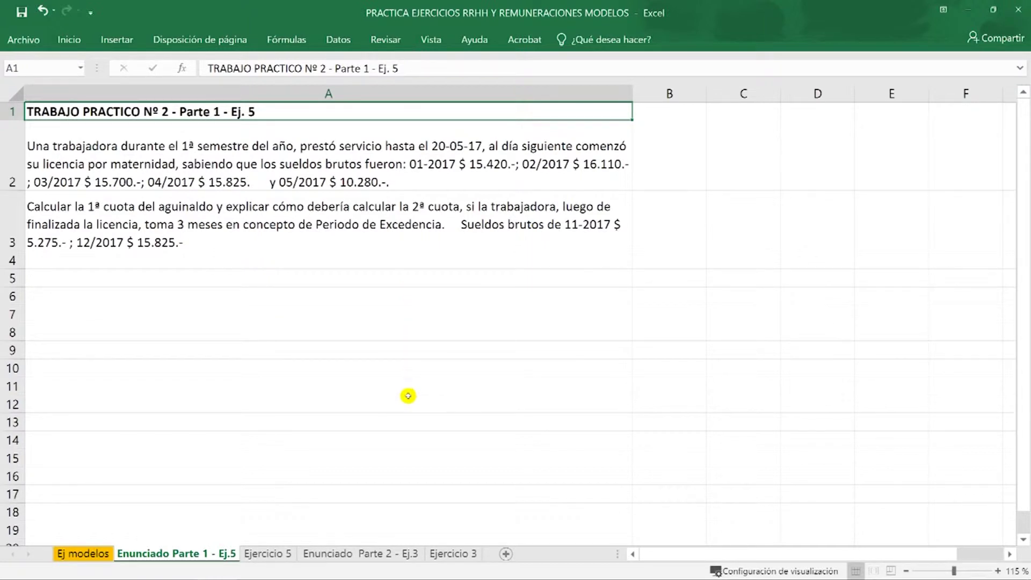
Review the exercise statements on the Enunciado Parte 2 - Ej.3 and Enunciado Parte 1 - Ej.5 sheets
{"action": "left_click", "coordinate": [380, 552]}
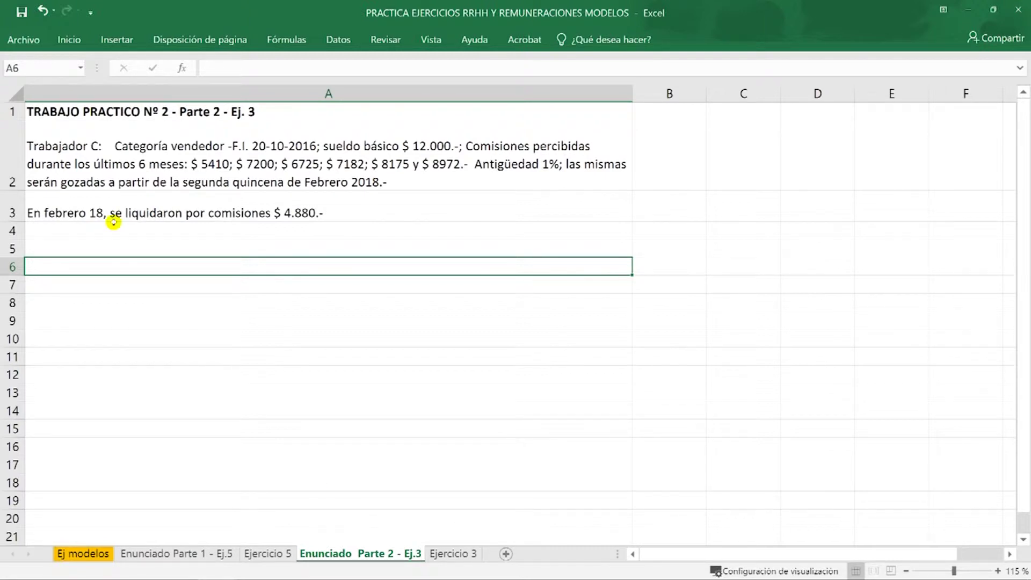
{"action": "left_click", "coordinate": [141, 112]}
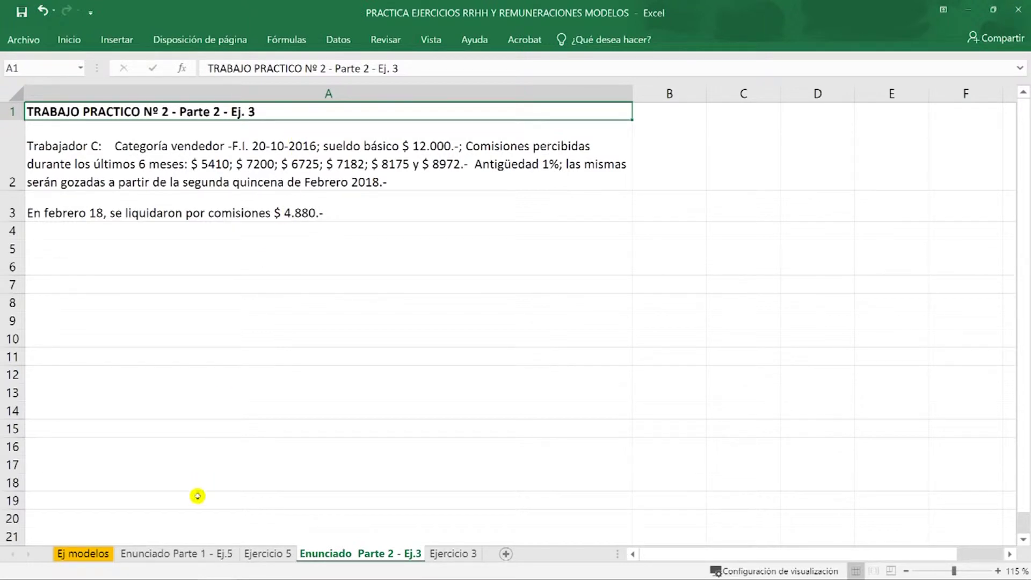
{"action": "left_click", "coordinate": [191, 553]}
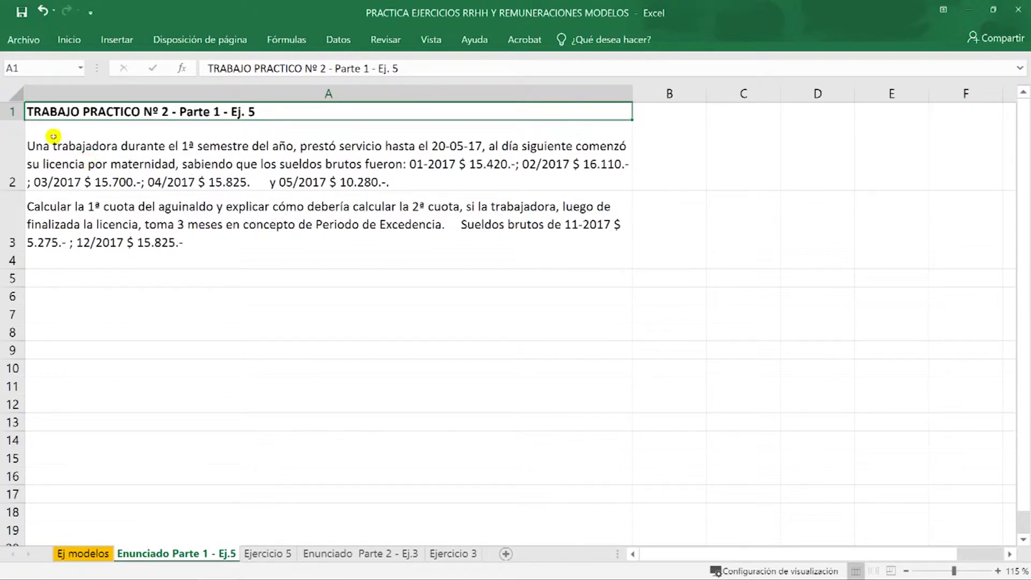
{"action": "left_click", "coordinate": [100, 135]}
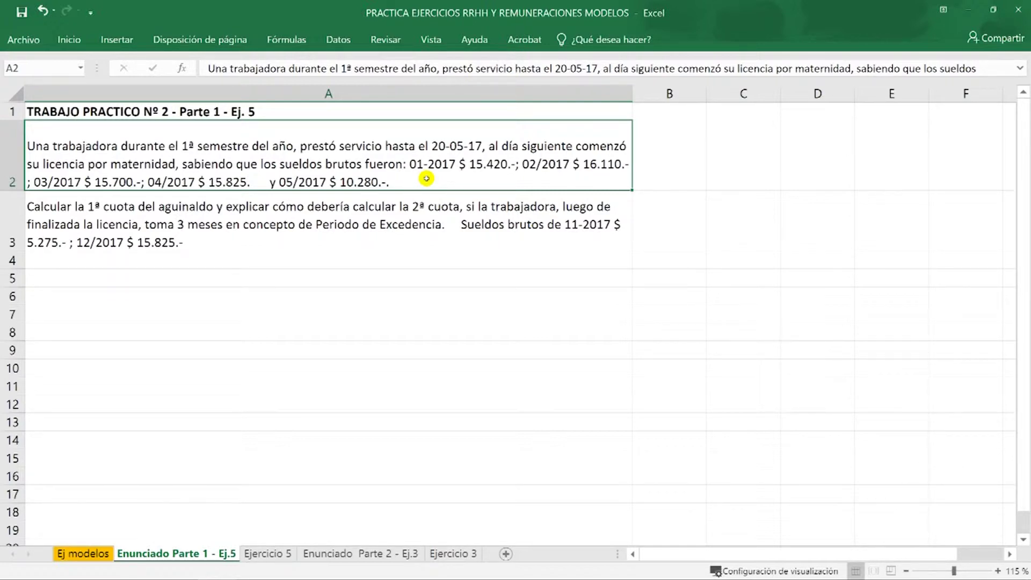
Open the Ejercicio 5 sheet and examine the maternity leave summary and the period worked for the first SAC instalment
{"action": "left_click", "coordinate": [264, 553]}
{"action": "left_click", "coordinate": [46, 118]}
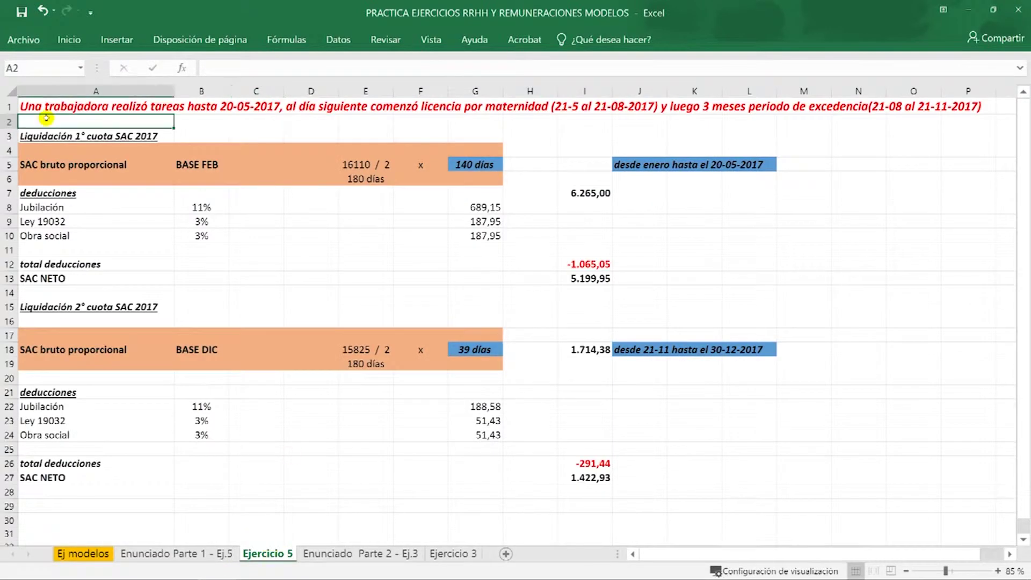
{"action": "left_click_drag", "start_coordinate": [46, 118], "coordinate": [268, 116]}
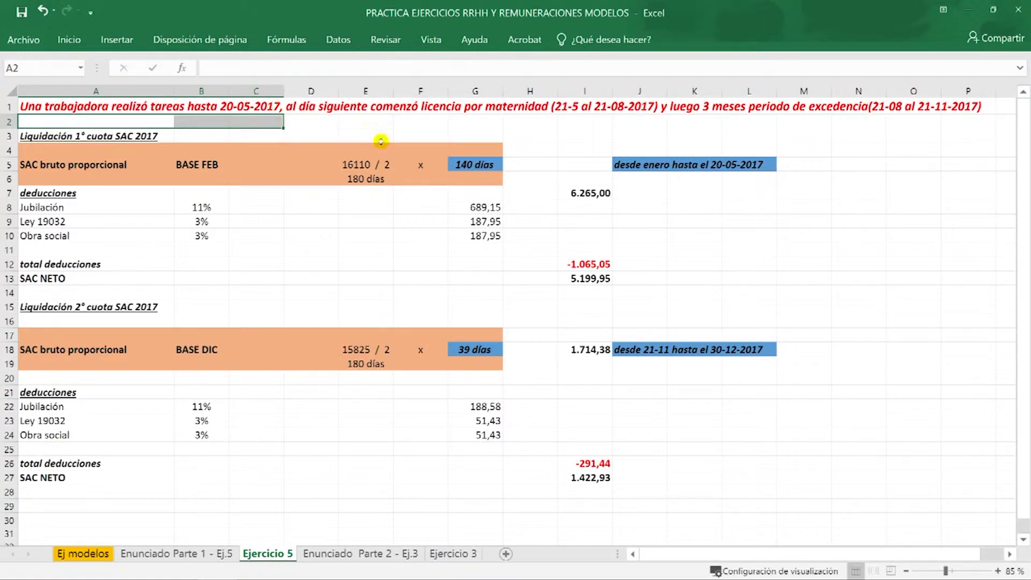
{"action": "left_click", "coordinate": [632, 180]}
{"action": "left_click_drag", "start_coordinate": [650, 184], "coordinate": [751, 177]}
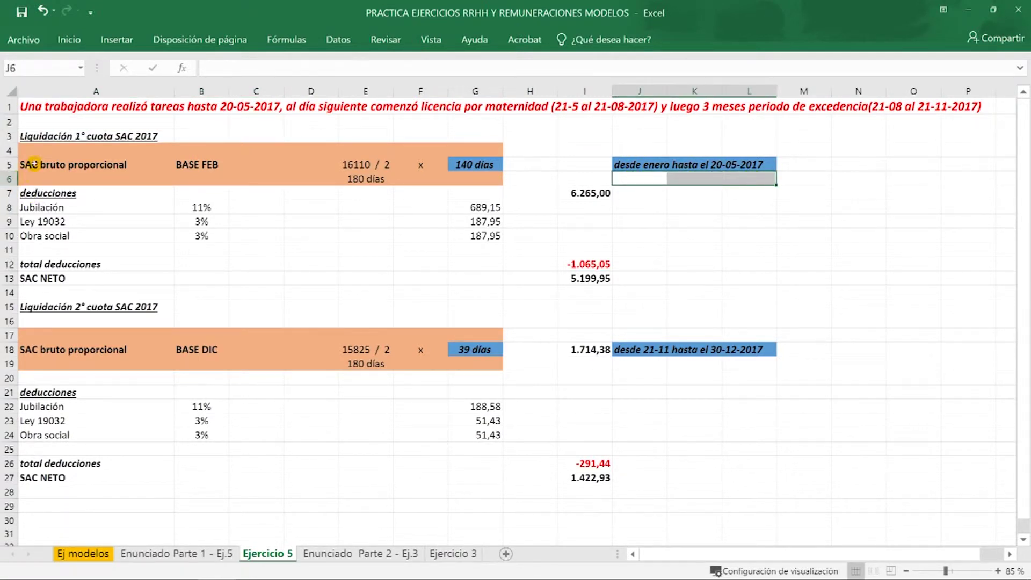
Examine the first instalment's SAC bruto proporcional row together with its date range and calculation base
{"action": "left_click", "coordinate": [59, 160]}
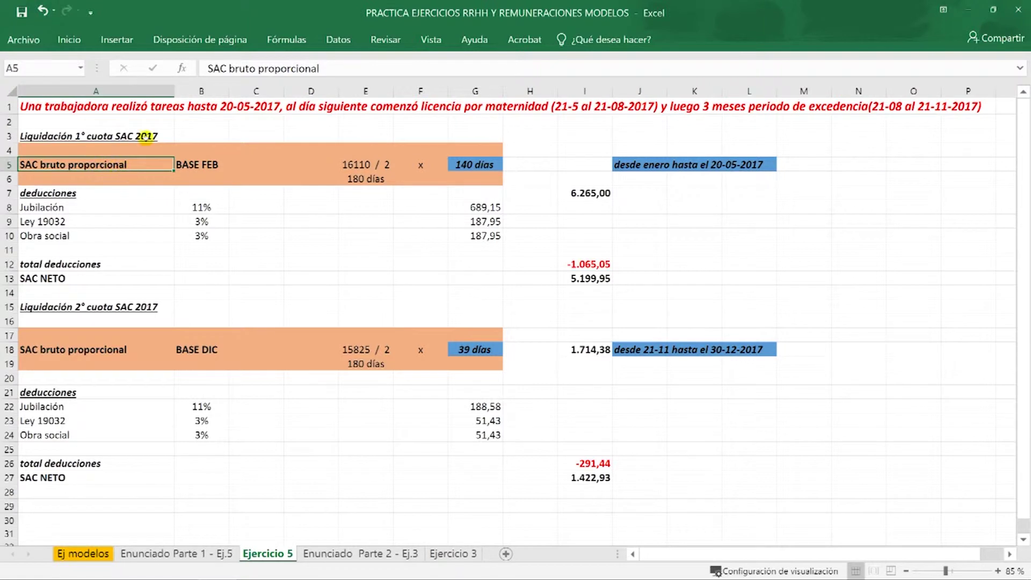
{"action": "left_click", "coordinate": [86, 179]}
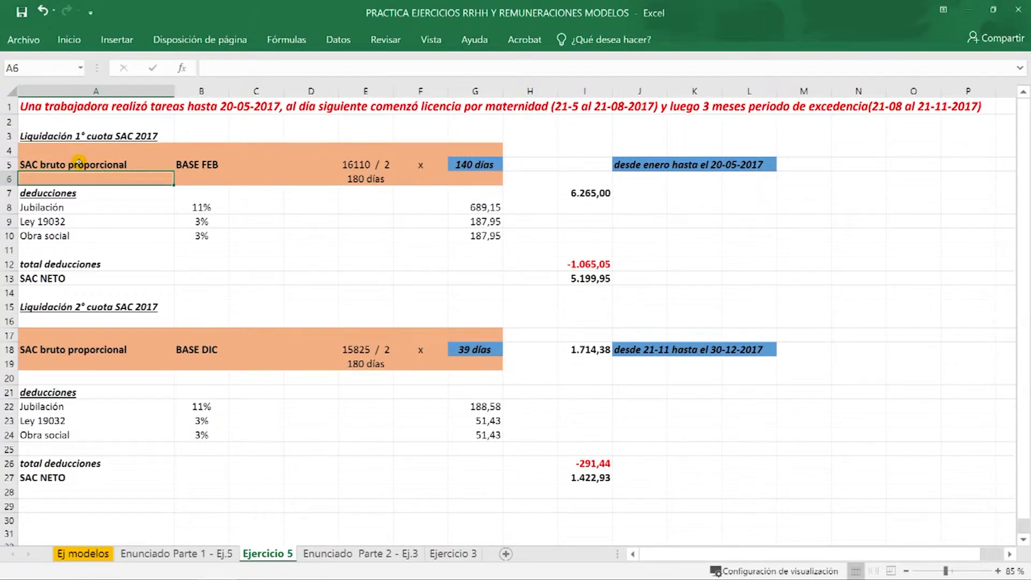
{"action": "left_click", "coordinate": [82, 164]}
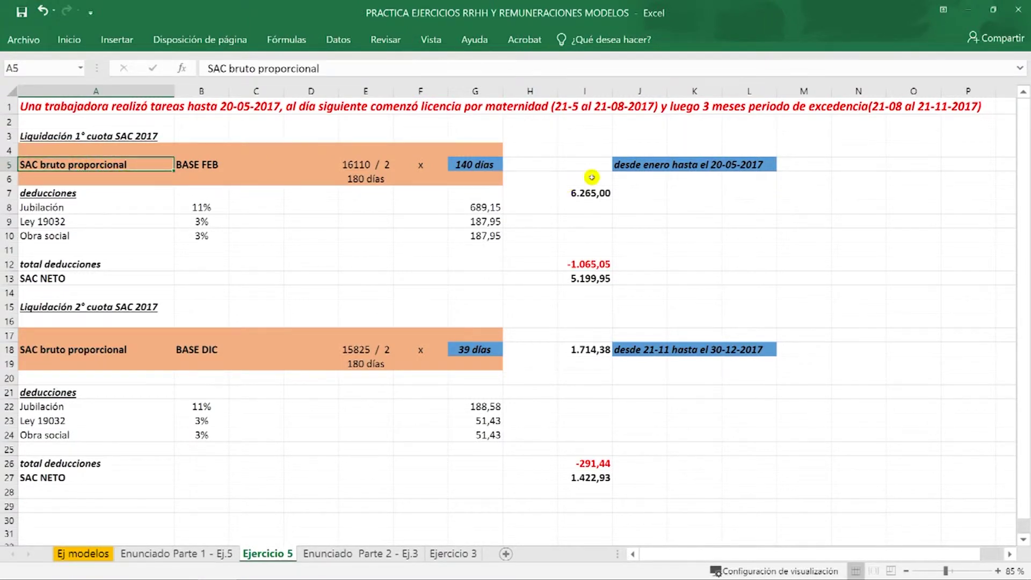
{"action": "left_click", "coordinate": [635, 183]}
{"action": "left_click_drag", "start_coordinate": [681, 181], "coordinate": [754, 175]}
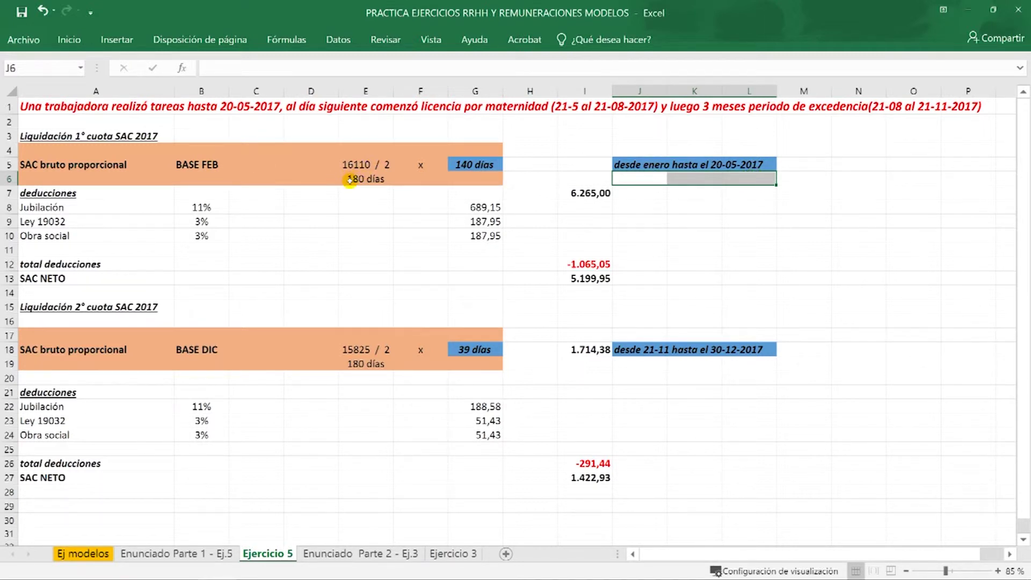
{"action": "left_click", "coordinate": [293, 179]}
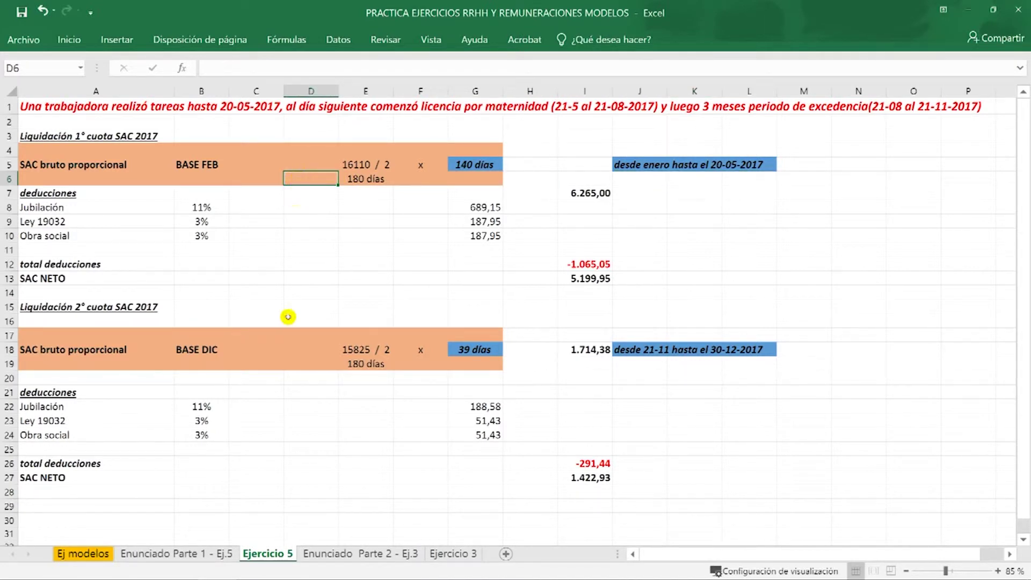
Compare the gross salaries in the Parte 1 - Ej.5 statement with the BASE FEB calculation on the Ejercicio 5 sheet
{"action": "left_click", "coordinate": [182, 552]}
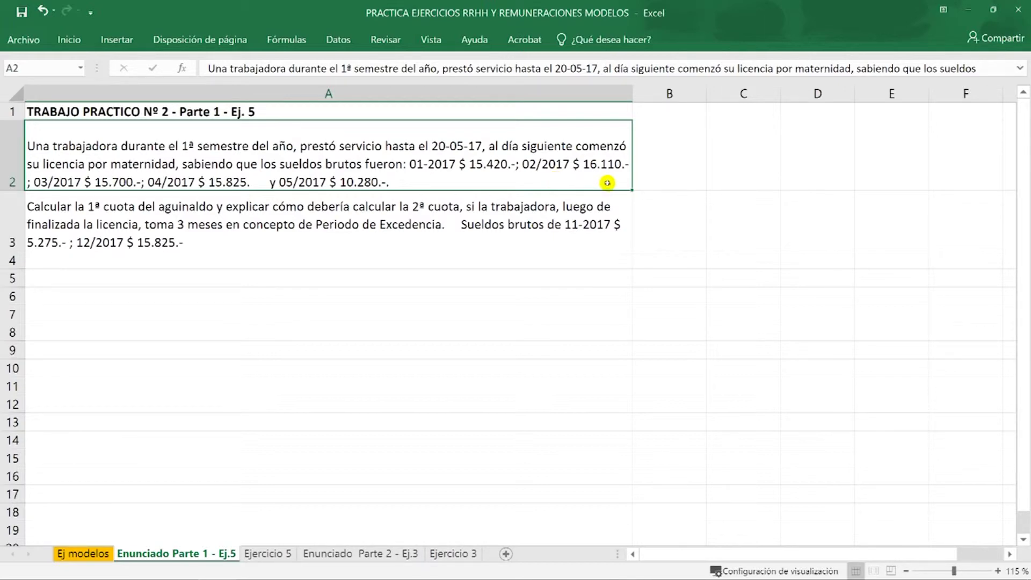
{"action": "left_click", "coordinate": [286, 555]}
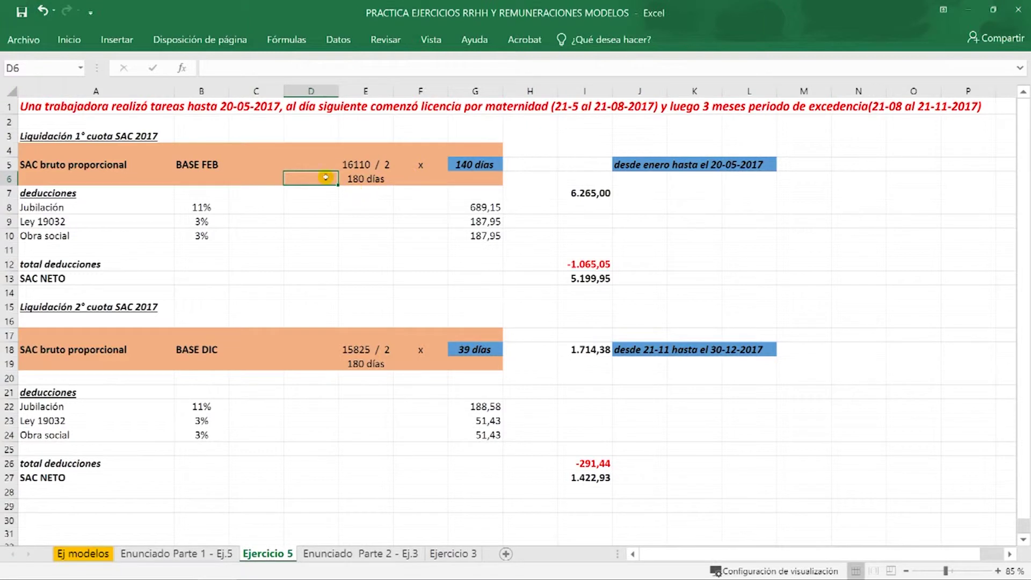
{"action": "left_click", "coordinate": [201, 166]}
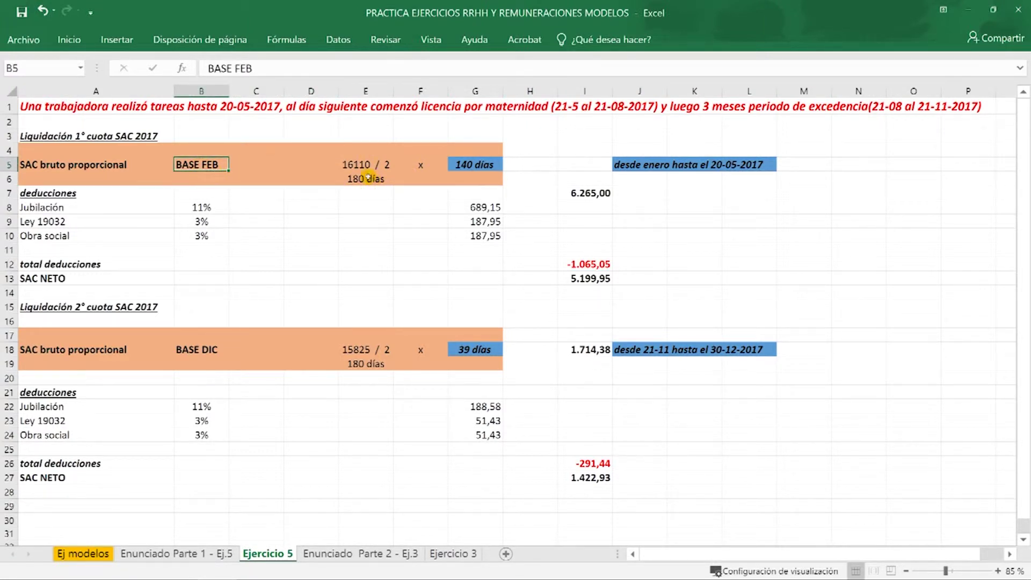
{"action": "left_click", "coordinate": [361, 193]}
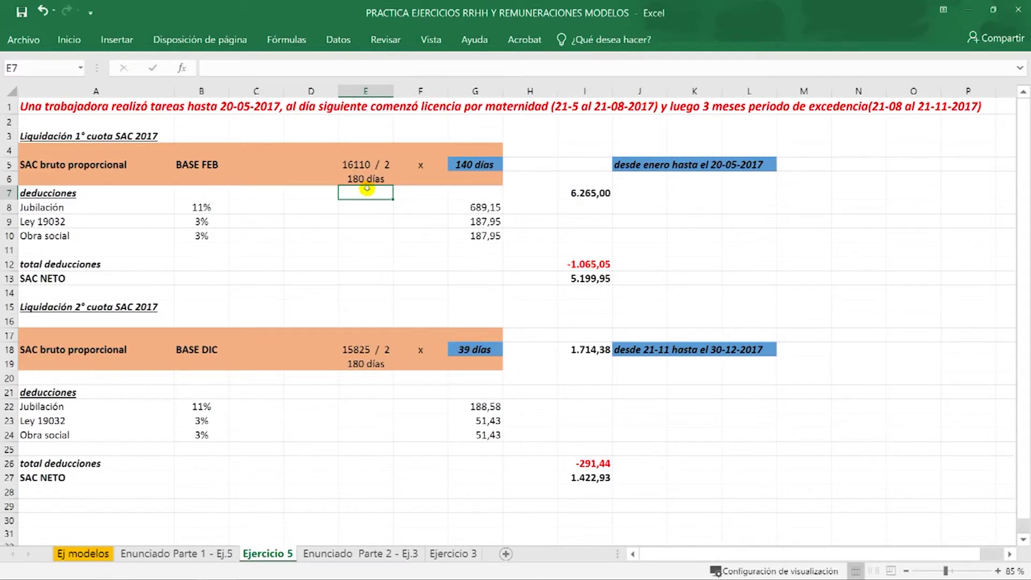
Check the number of days worked in the first instalment against the date range noted beside it
{"action": "left_click_drag", "start_coordinate": [623, 178], "coordinate": [751, 178]}
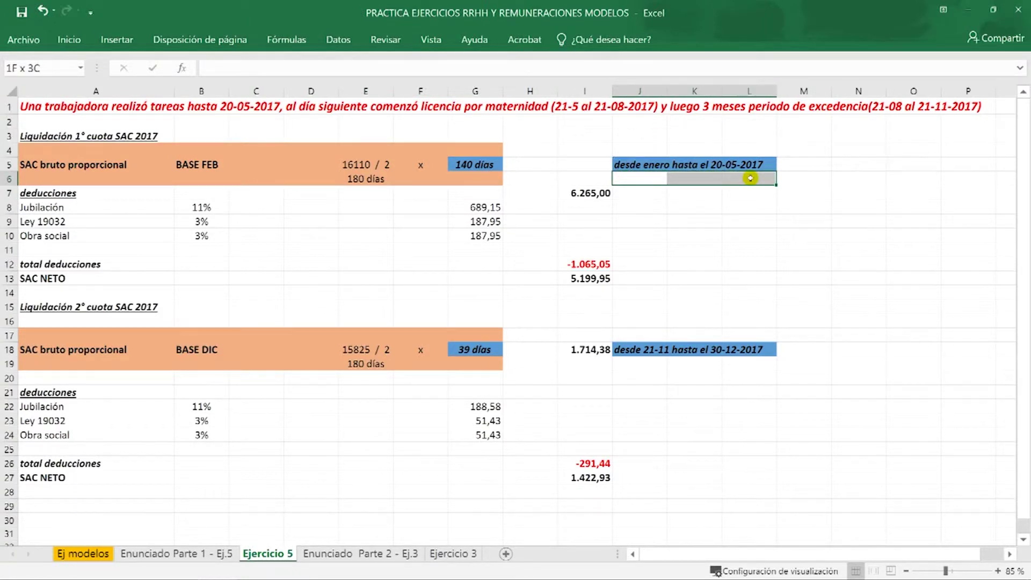
{"action": "left_click", "coordinate": [496, 166]}
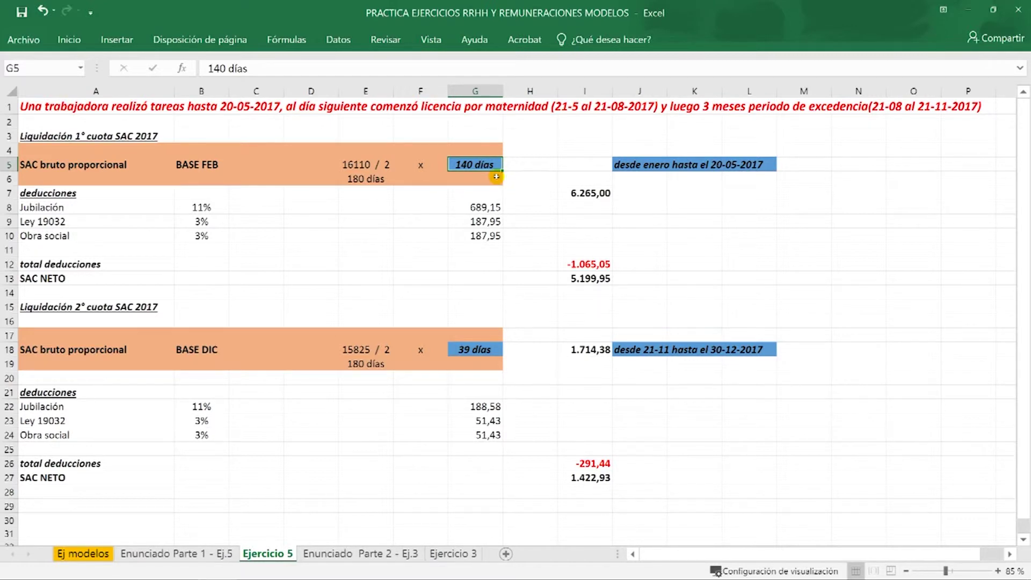
{"action": "left_click", "coordinate": [645, 178]}
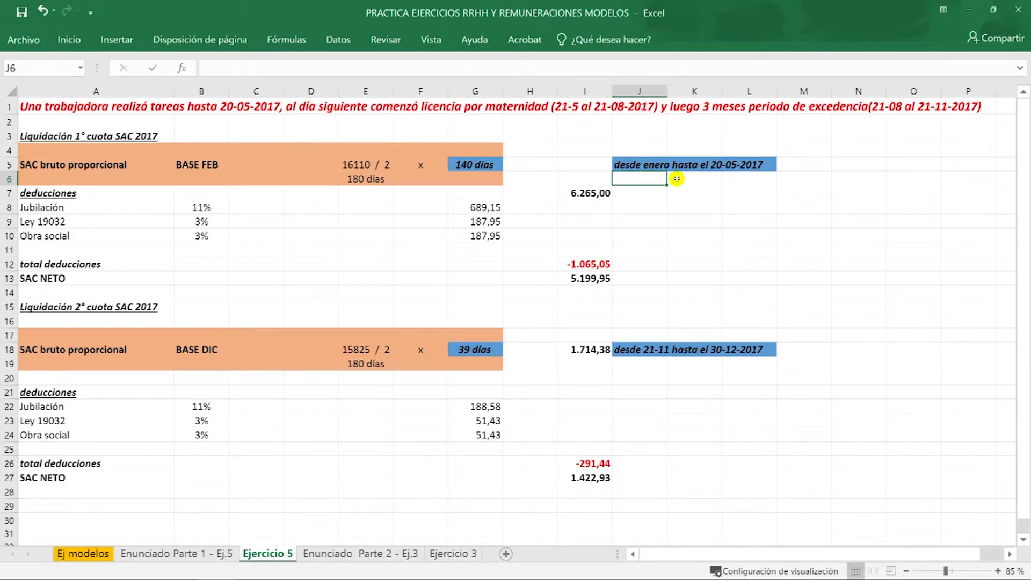
{"action": "left_click", "coordinate": [721, 180]}
{"action": "left_click_drag", "start_coordinate": [720, 180], "coordinate": [752, 178]}
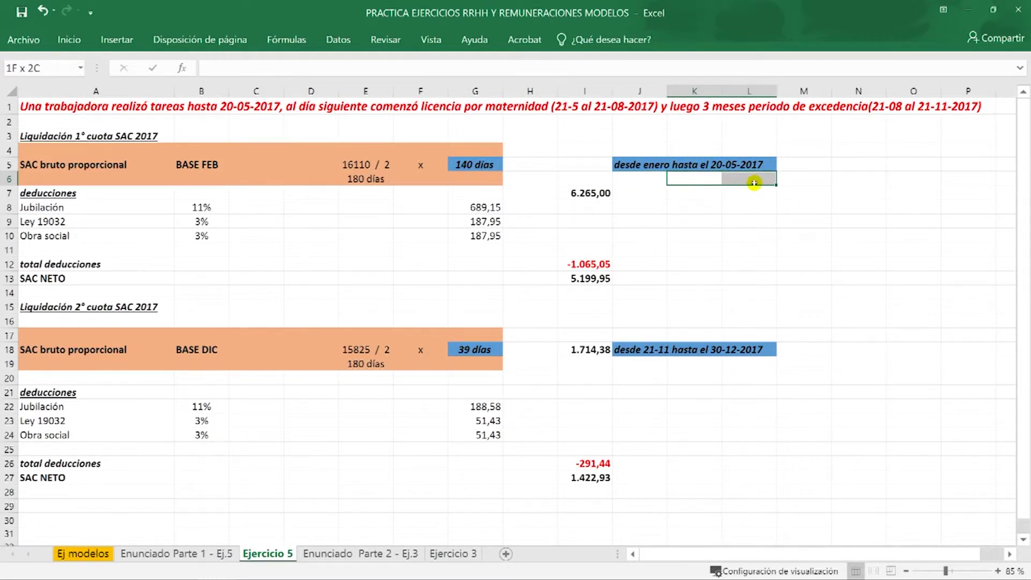
{"action": "left_click", "coordinate": [475, 178]}
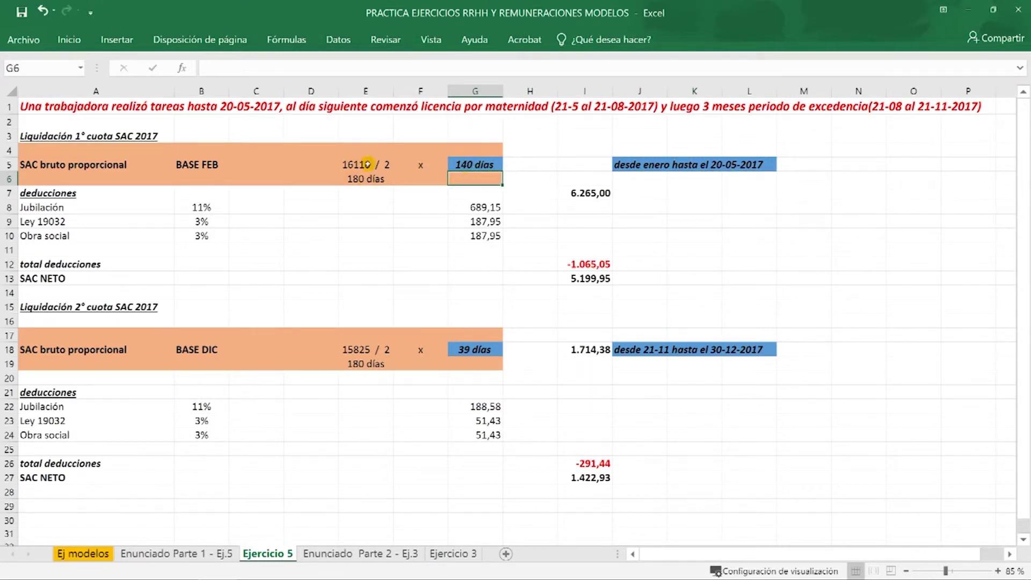
Examine how half the February base, the 180-day divisor and the days worked give the first instalment's gross SAC
{"action": "left_click", "coordinate": [374, 193]}
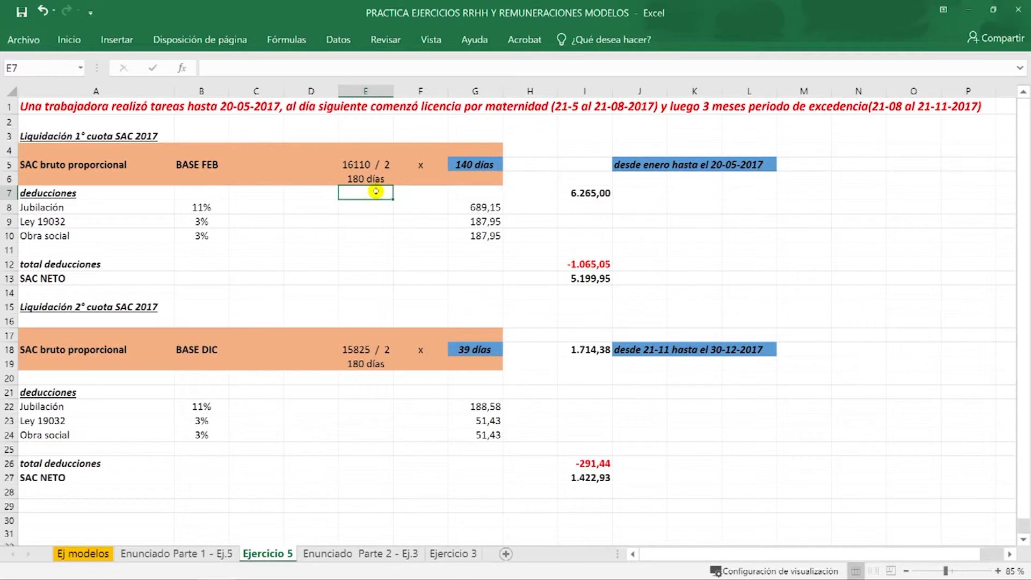
{"action": "left_click", "coordinate": [485, 180]}
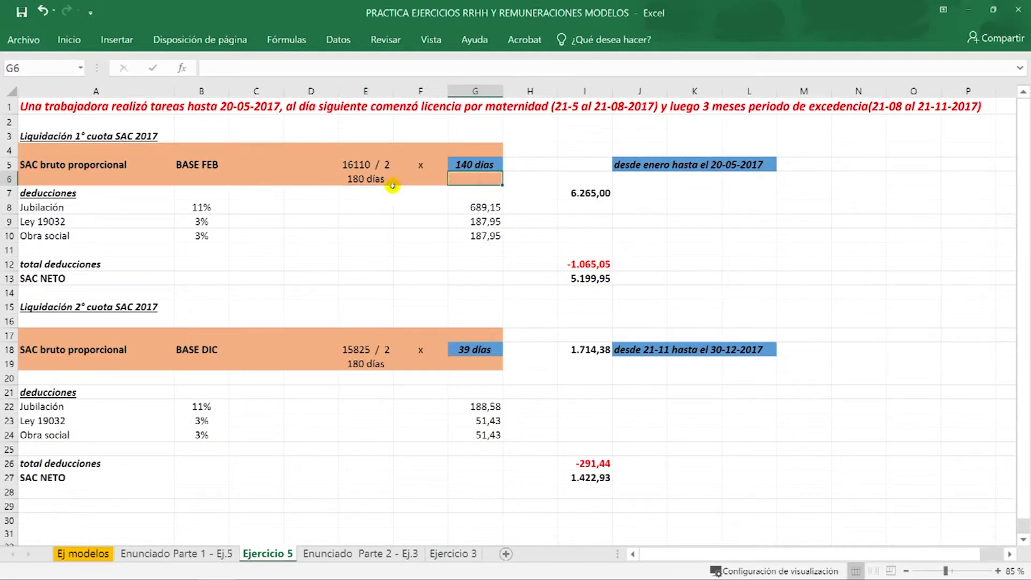
{"action": "left_click", "coordinate": [372, 191]}
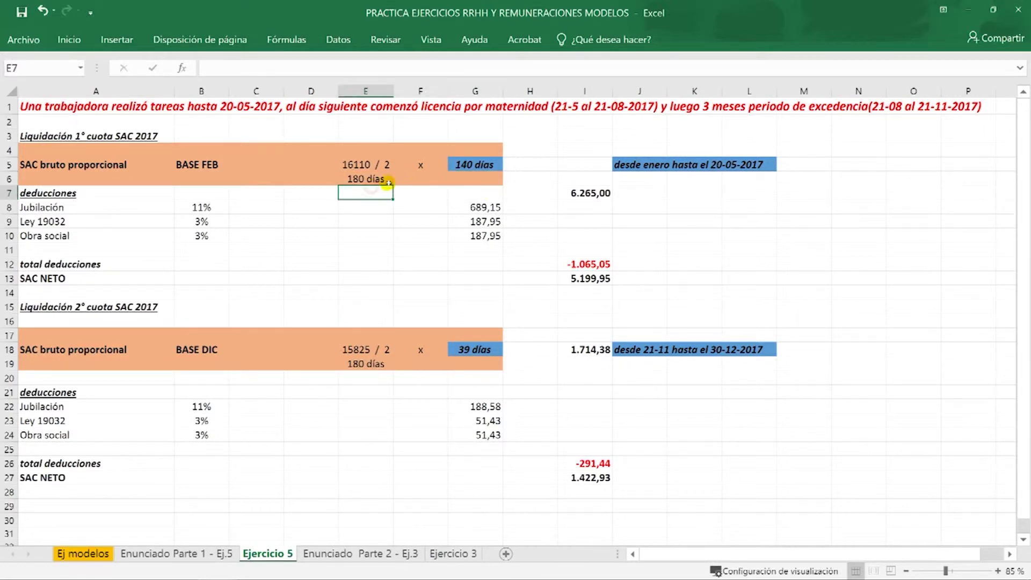
{"action": "left_click", "coordinate": [487, 177]}
{"action": "left_click", "coordinate": [379, 194]}
{"action": "left_click", "coordinate": [463, 168]}
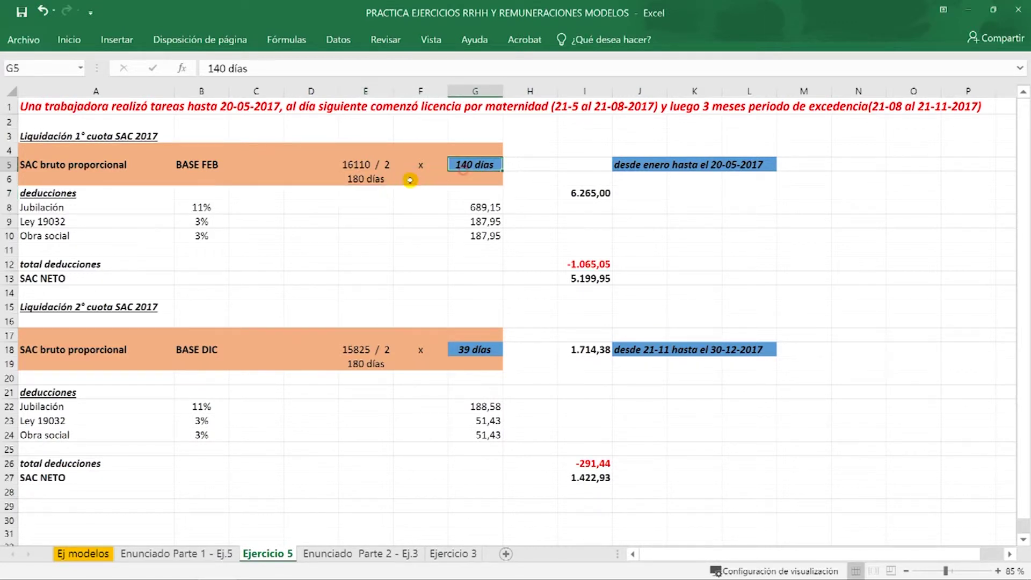
{"action": "left_click", "coordinate": [386, 182]}
{"action": "left_click", "coordinate": [500, 177]}
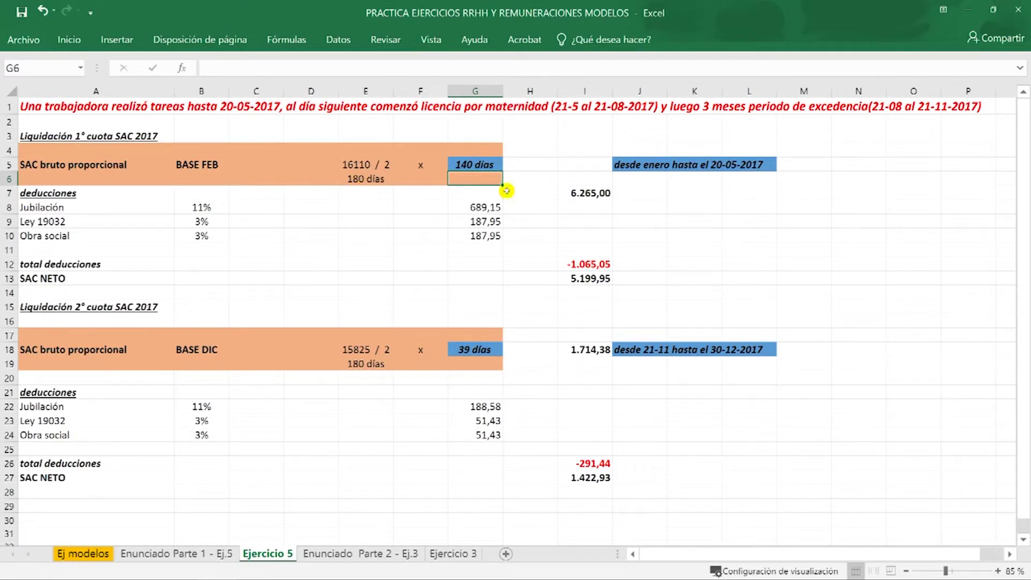
{"action": "left_click", "coordinate": [628, 195]}
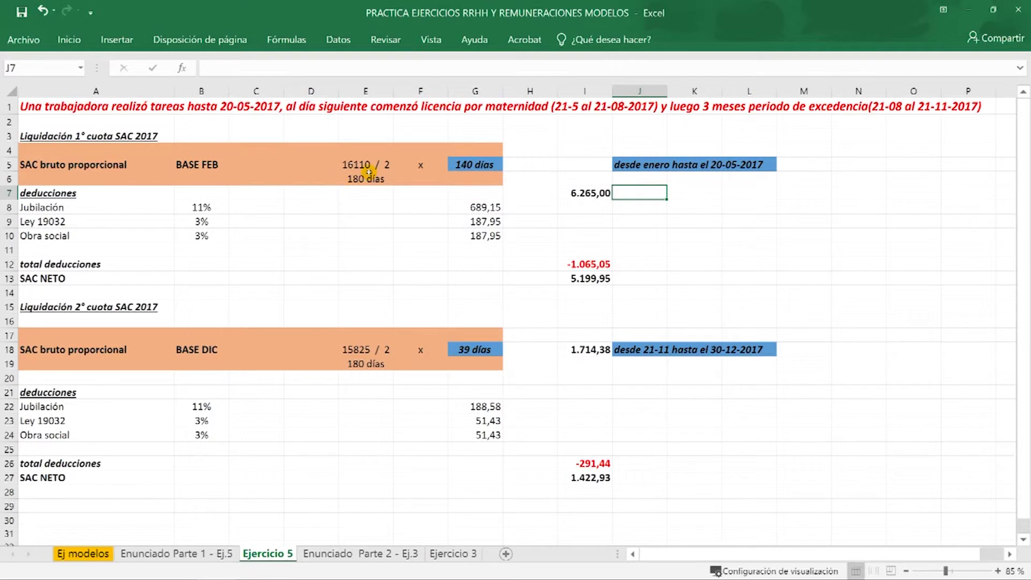
{"action": "left_click", "coordinate": [367, 191]}
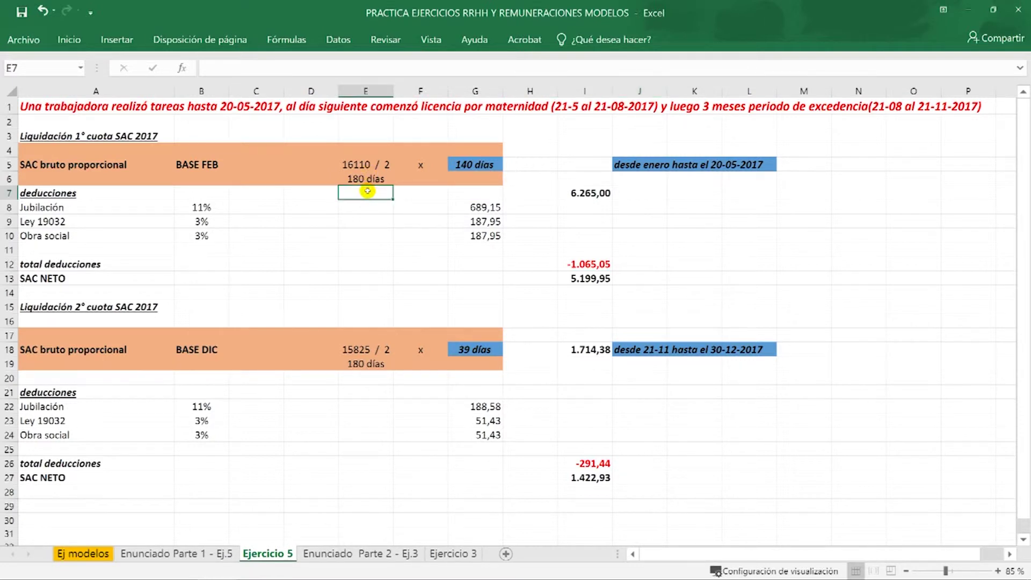
{"action": "left_click", "coordinate": [487, 179]}
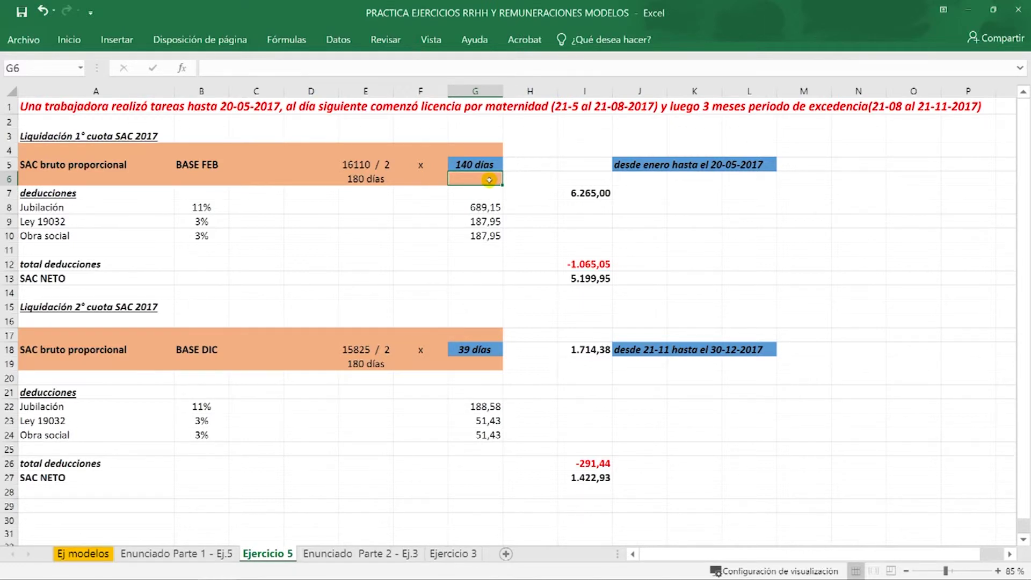
{"action": "left_click", "coordinate": [635, 194]}
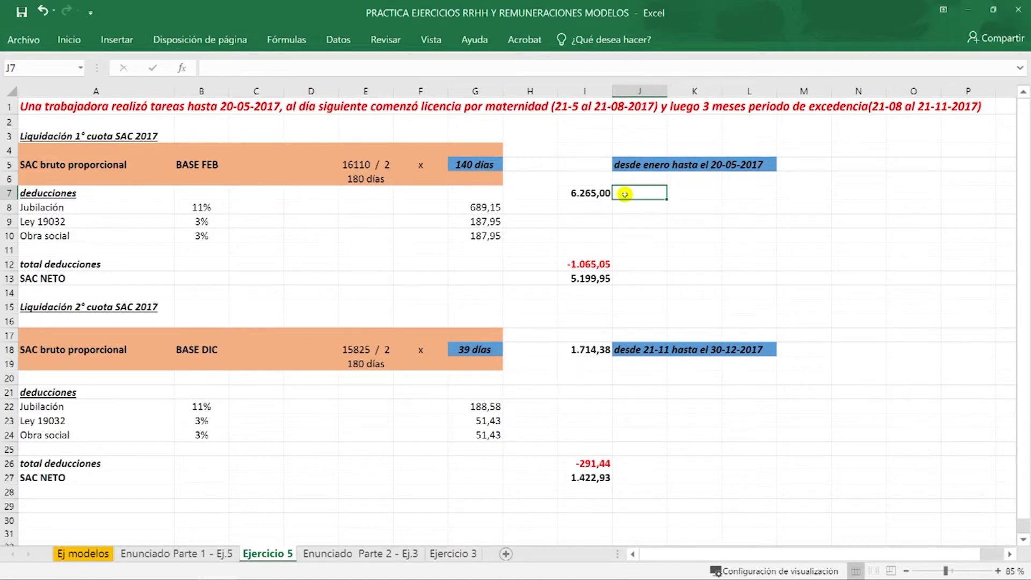
Examine the first instalment's deductions for Jubilación, Ley 19032 and Obra social, including their percentages and amounts
{"action": "left_click_drag", "start_coordinate": [47, 195], "coordinate": [86, 239]}
{"action": "left_click_drag", "start_coordinate": [194, 239], "coordinate": [216, 246]}
{"action": "left_click", "coordinate": [236, 207]}
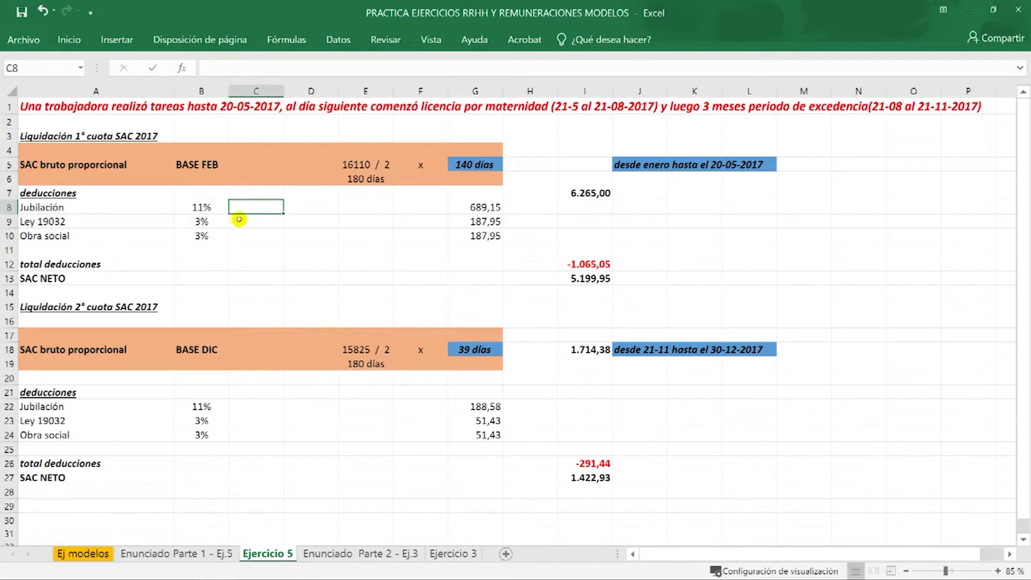
{"action": "left_click", "coordinate": [246, 222]}
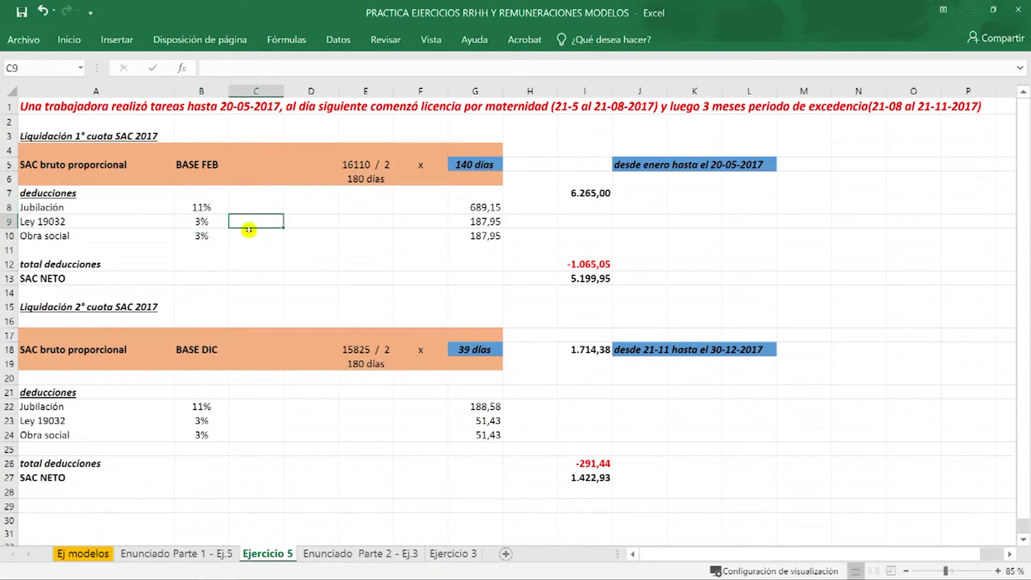
{"action": "left_click", "coordinate": [250, 232]}
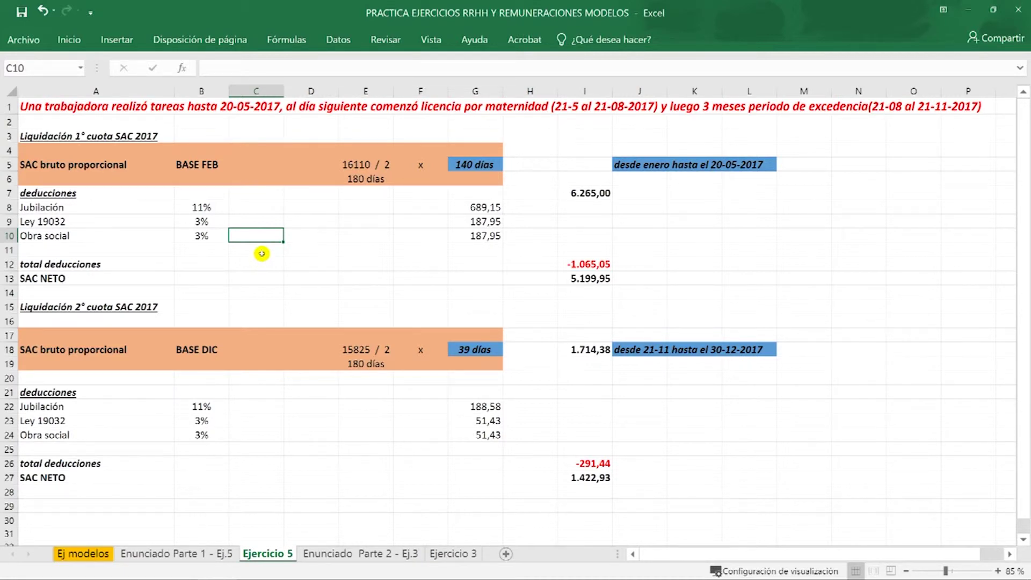
{"action": "left_click_drag", "start_coordinate": [49, 247], "coordinate": [209, 250]}
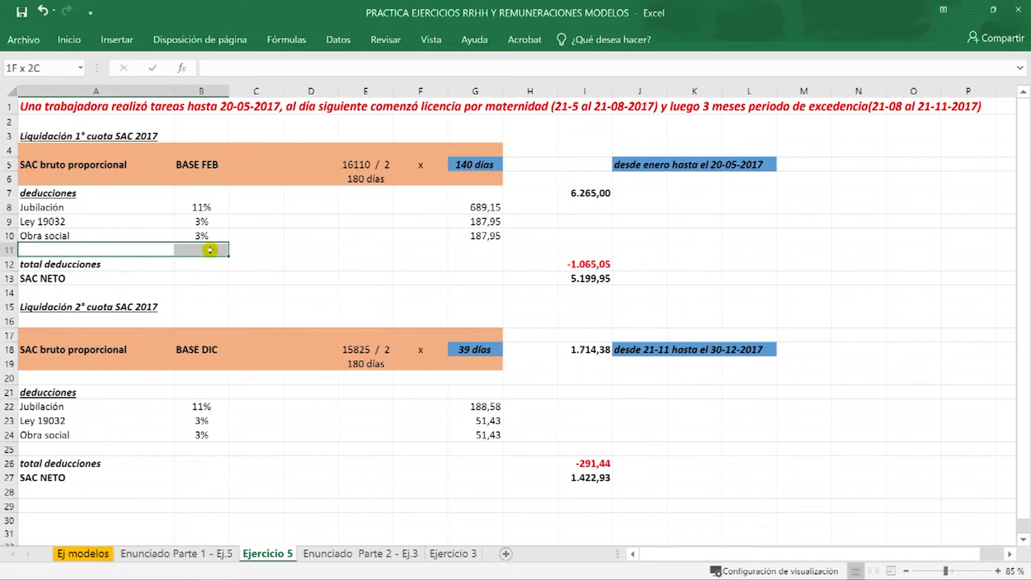
{"action": "left_click", "coordinate": [494, 247]}
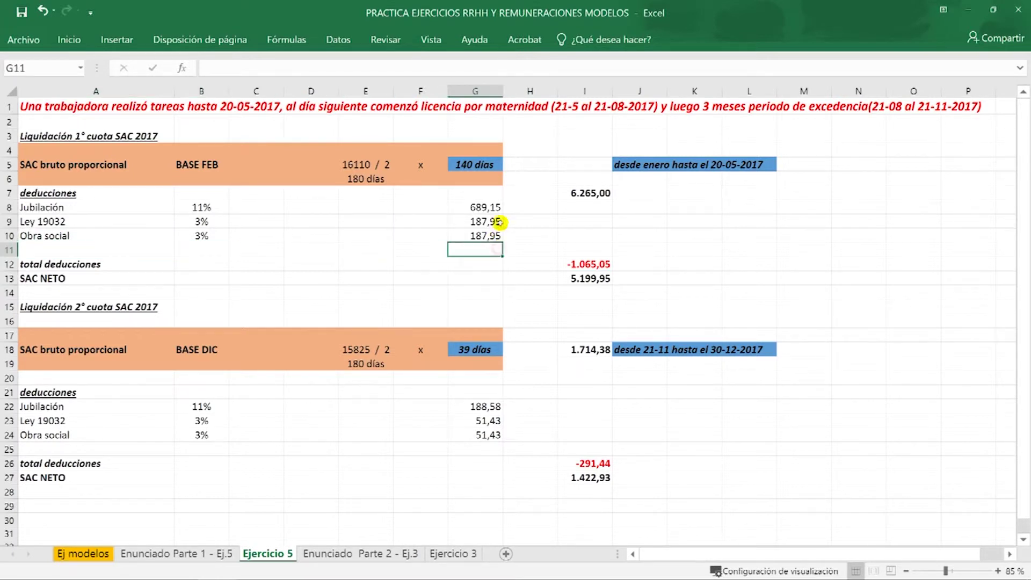
Check how the Jubilación, Ley 19032 and Obra social amounts apply their percentages to the first instalment's gross SAC
{"action": "left_click", "coordinate": [496, 207]}
{"action": "left_click", "coordinate": [496, 221]}
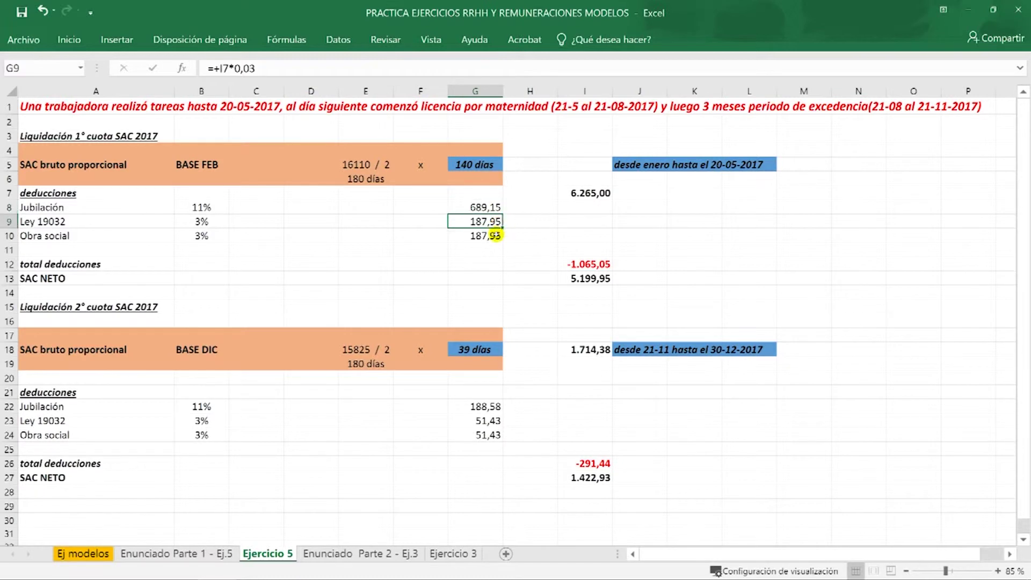
{"action": "left_click", "coordinate": [496, 236]}
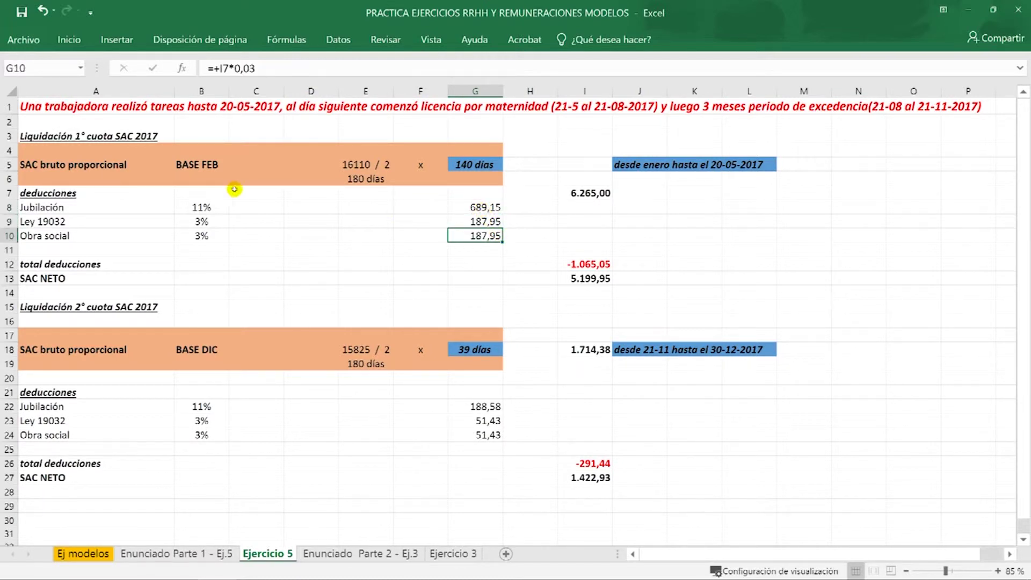
{"action": "left_click", "coordinate": [461, 207]}
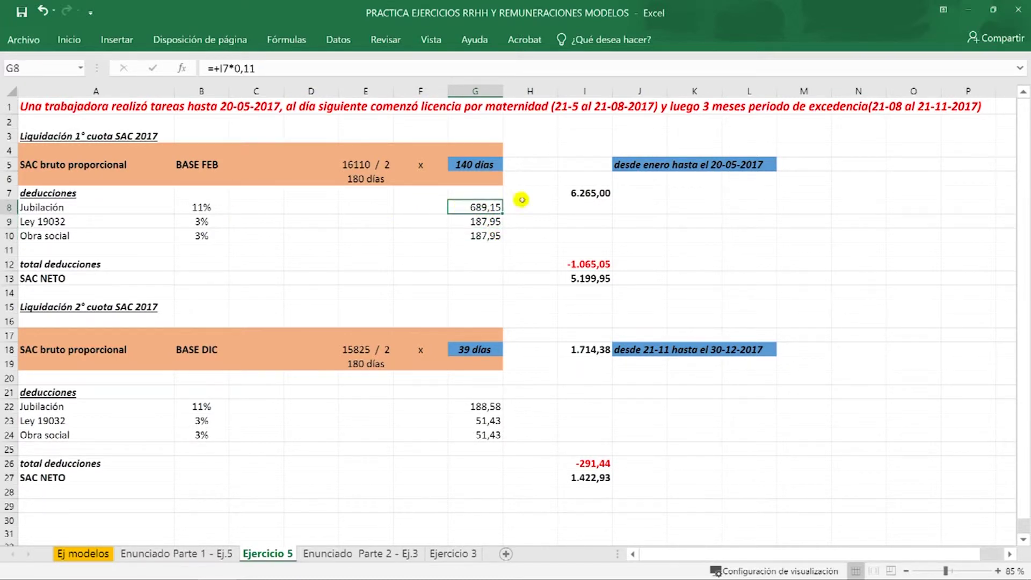
{"action": "left_click", "coordinate": [620, 193]}
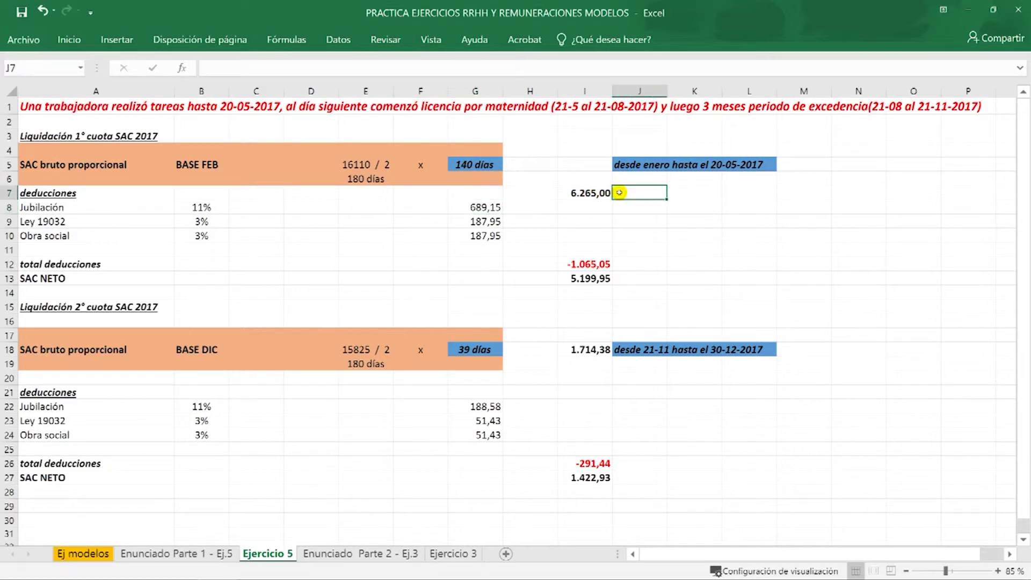
{"action": "left_click", "coordinate": [202, 207]}
{"action": "left_click", "coordinate": [519, 207]}
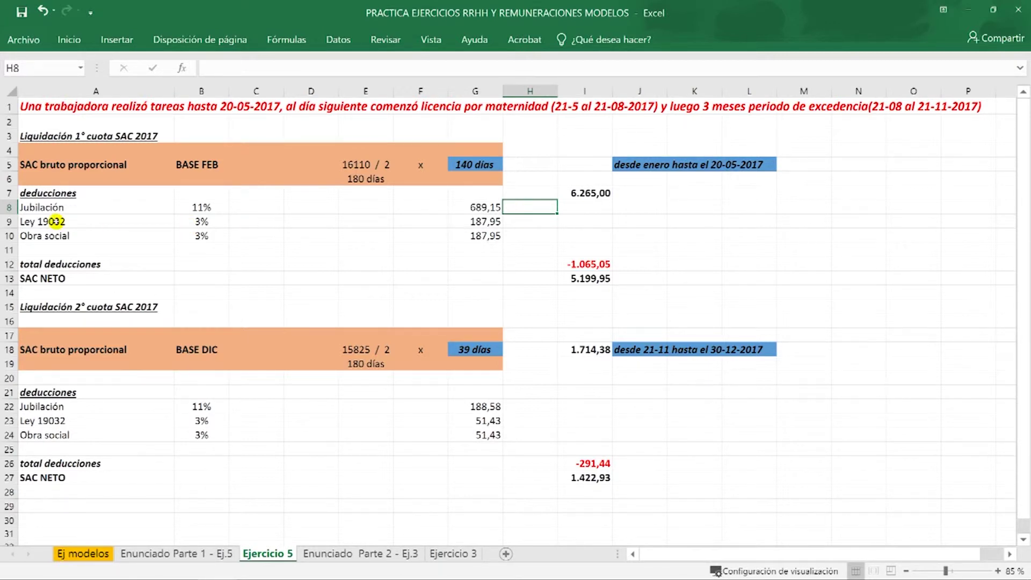
{"action": "left_click", "coordinate": [56, 237]}
{"action": "left_click", "coordinate": [73, 220]}
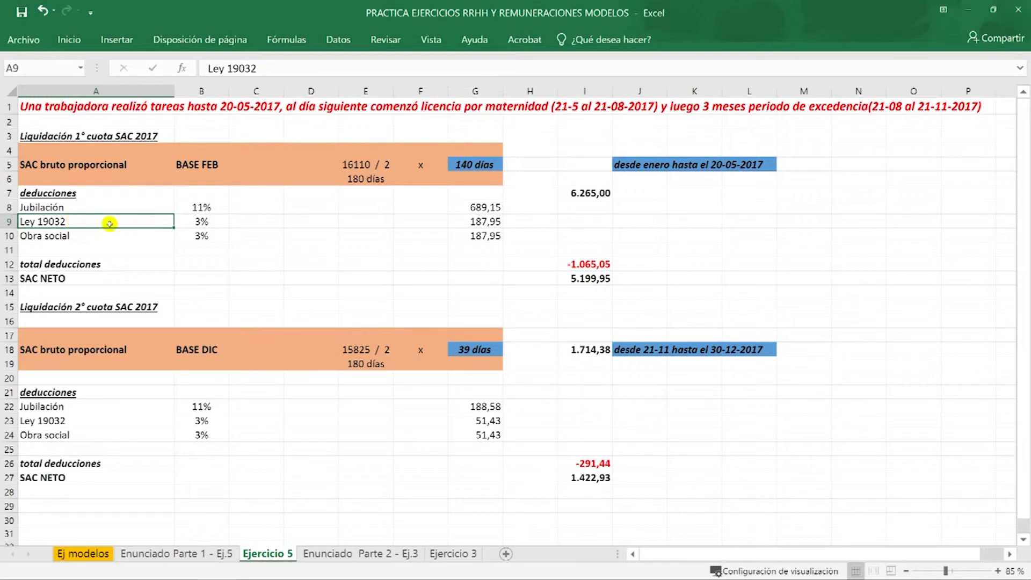
{"action": "left_click", "coordinate": [205, 223]}
{"action": "left_click", "coordinate": [203, 235]}
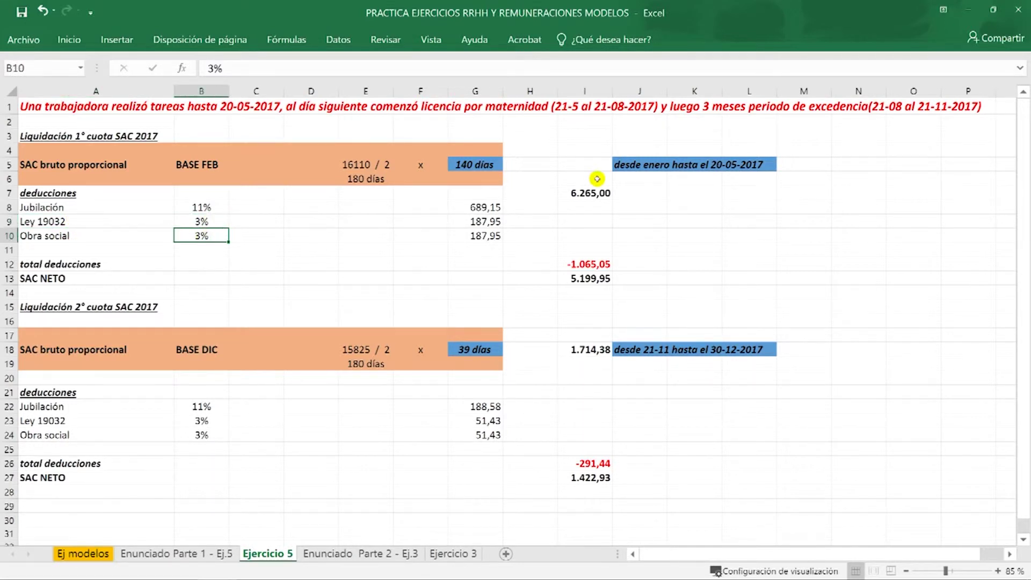
{"action": "left_click", "coordinate": [642, 193]}
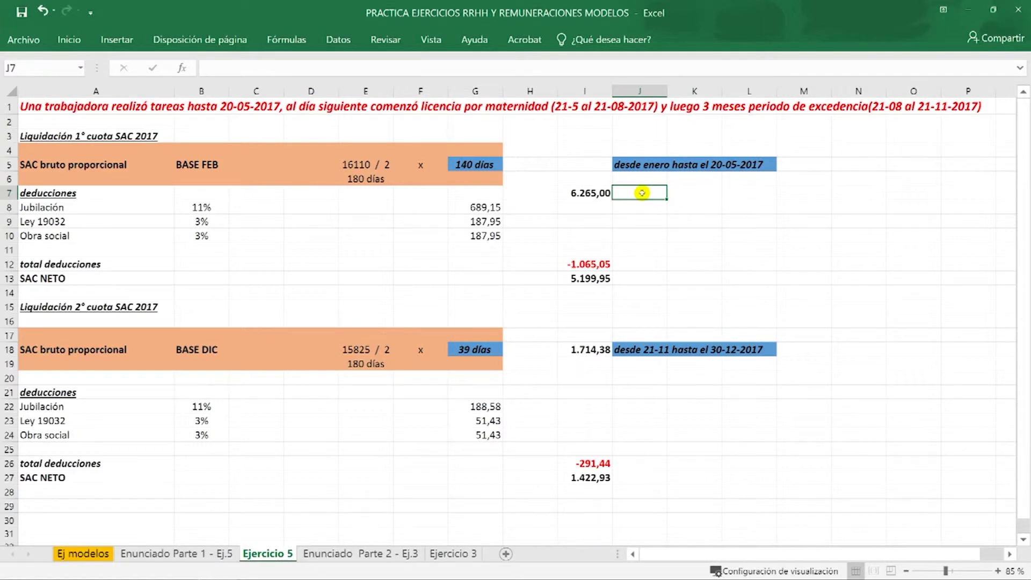
Examine how subtracting the total deductions from the gross SAC gives the first instalment's SAC NETO
{"action": "left_click", "coordinate": [631, 263]}
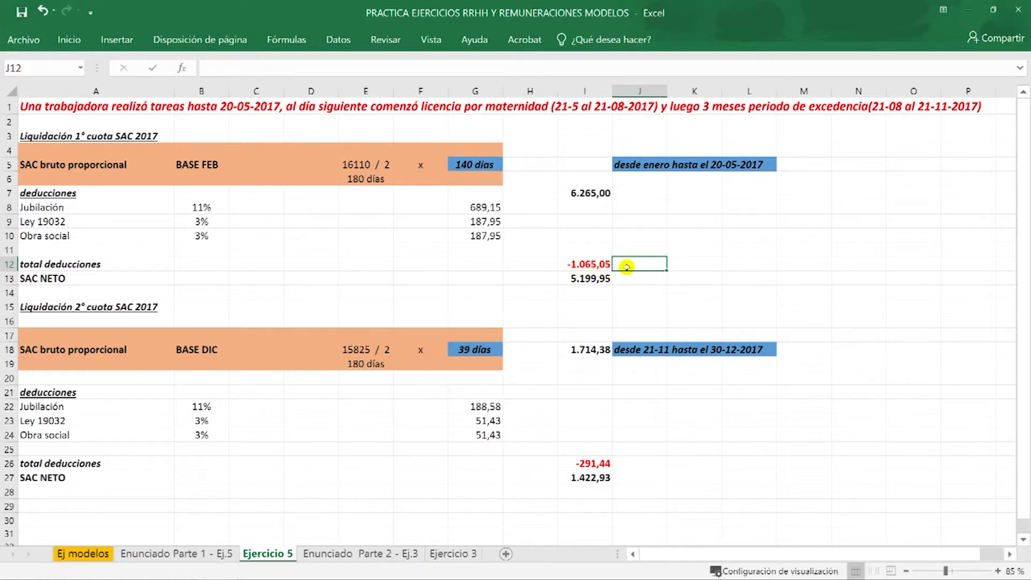
{"action": "left_click", "coordinate": [631, 191]}
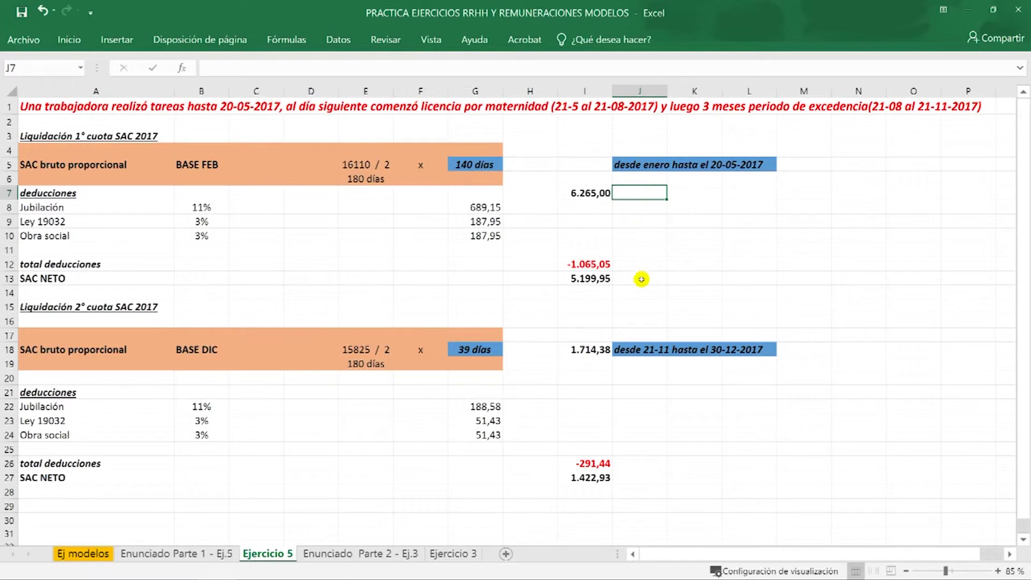
{"action": "key", "text": "Down"}
{"action": "key", "text": "Down"}
{"action": "key", "text": "Down"}
{"action": "key", "text": "Down"}
{"action": "key", "text": "Down"}
{"action": "key", "text": "Down"}
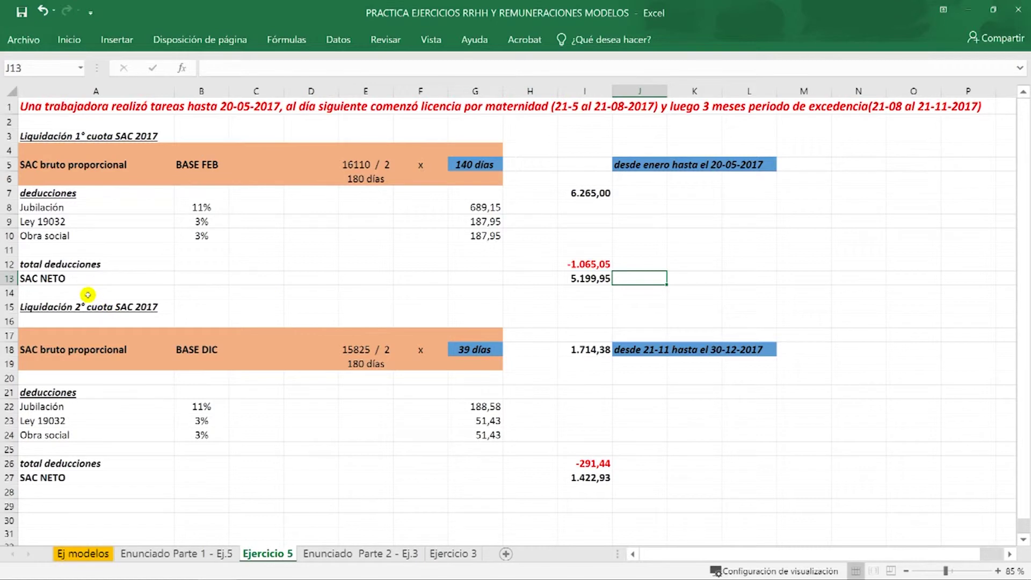
Compare the first instalment's worked date range with the maternity leave dates in the Ejercicio 5 heading
{"action": "left_click_drag", "start_coordinate": [87, 295], "coordinate": [580, 117]}
{"action": "left_click", "coordinate": [739, 167]}
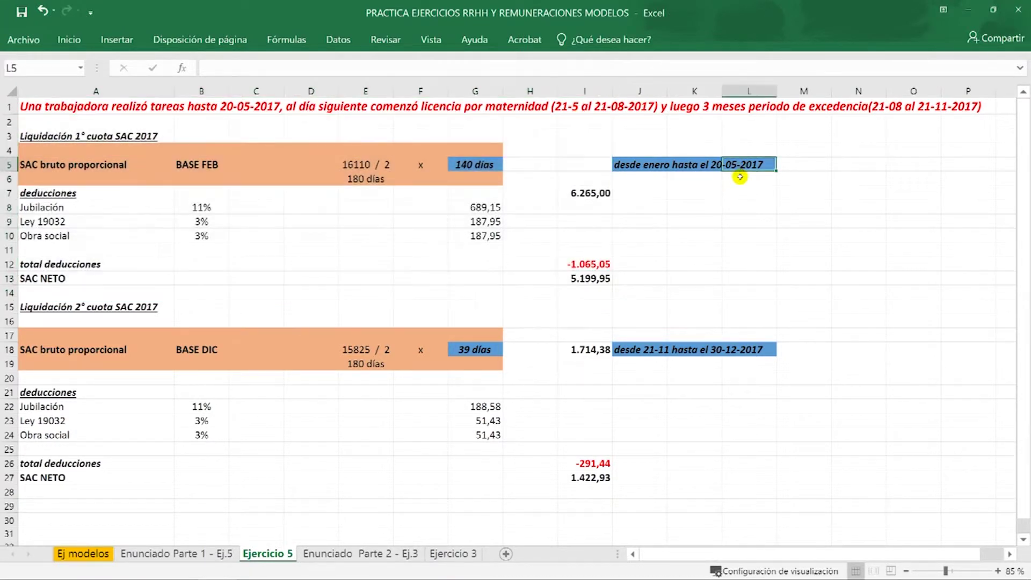
{"action": "left_click", "coordinate": [305, 115]}
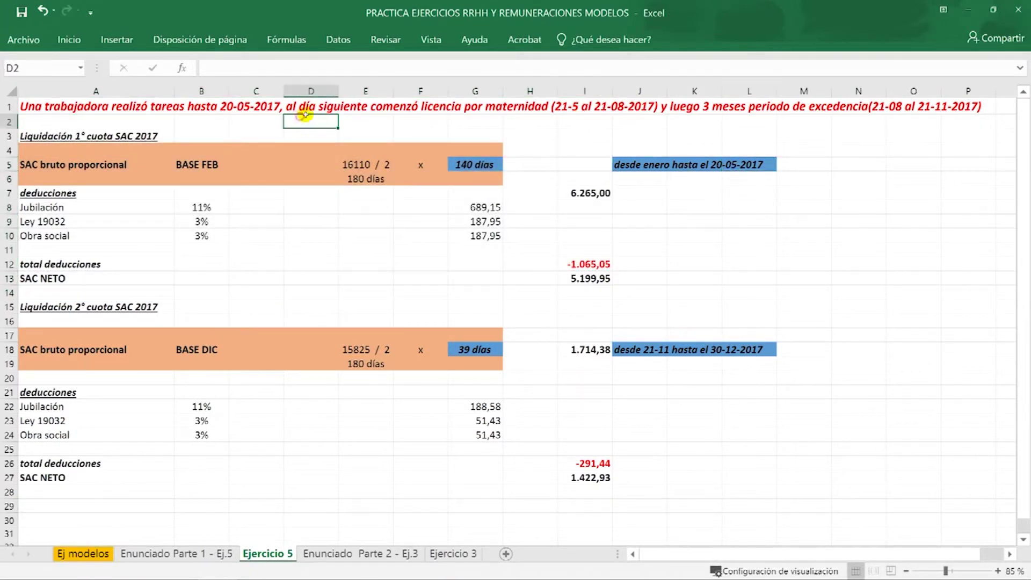
{"action": "left_click_drag", "start_coordinate": [304, 114], "coordinate": [624, 101]}
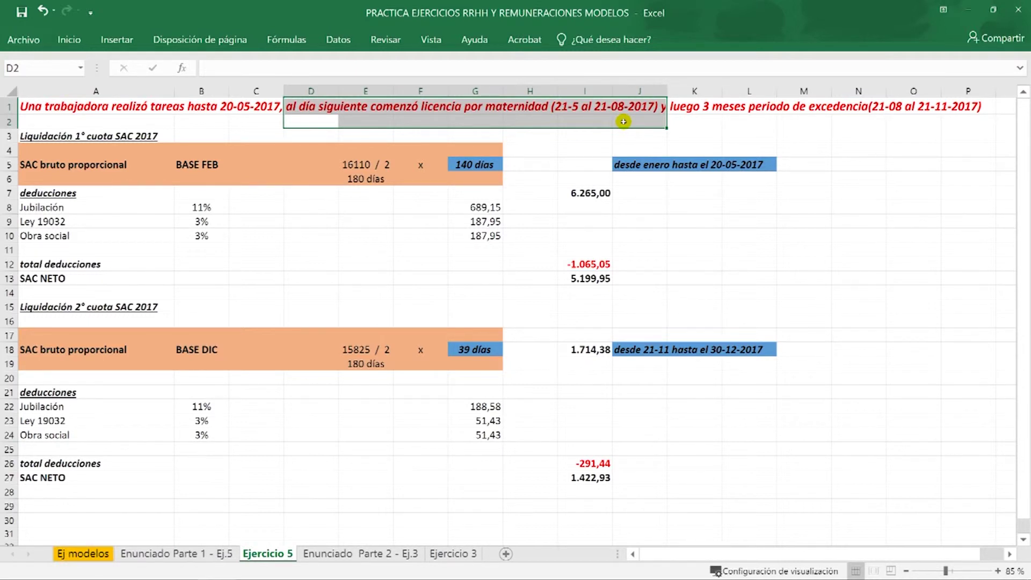
{"action": "left_click", "coordinate": [654, 119]}
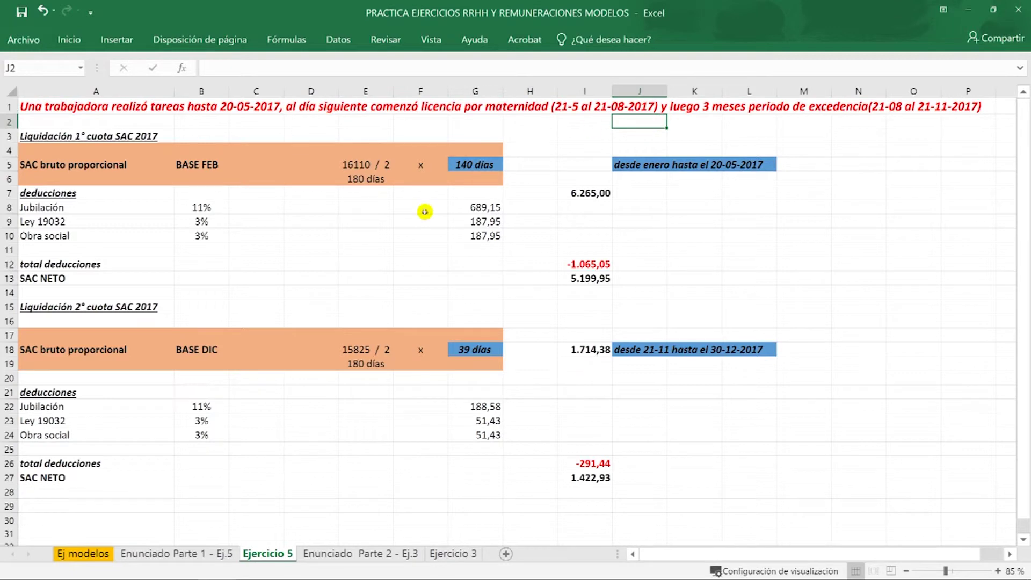
Read the second-instalment question on the Enunciado Parte 1 - Ej.5 sheet, then return to Ejercicio 5
{"action": "left_click", "coordinate": [204, 553]}
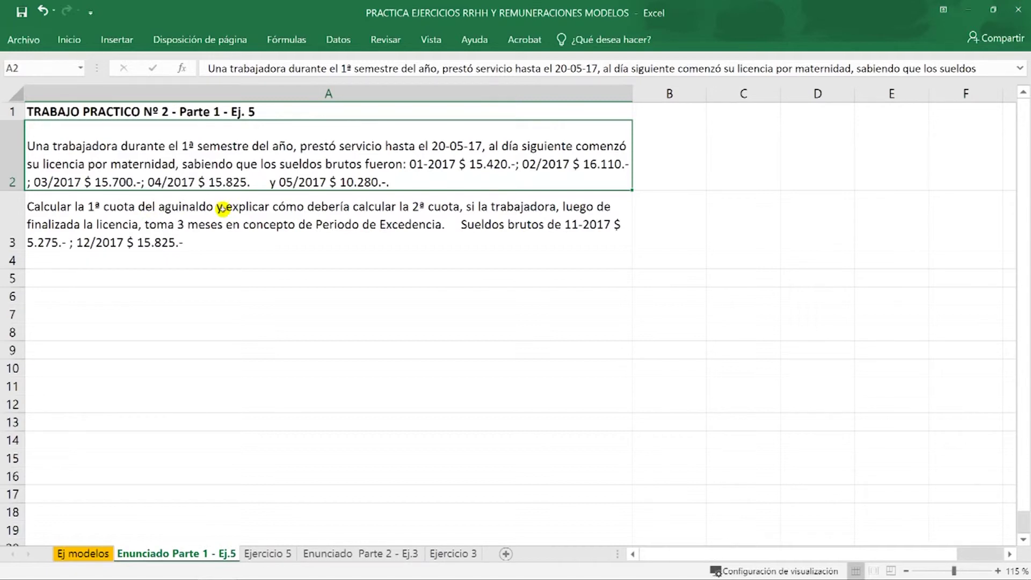
{"action": "left_click", "coordinate": [544, 205]}
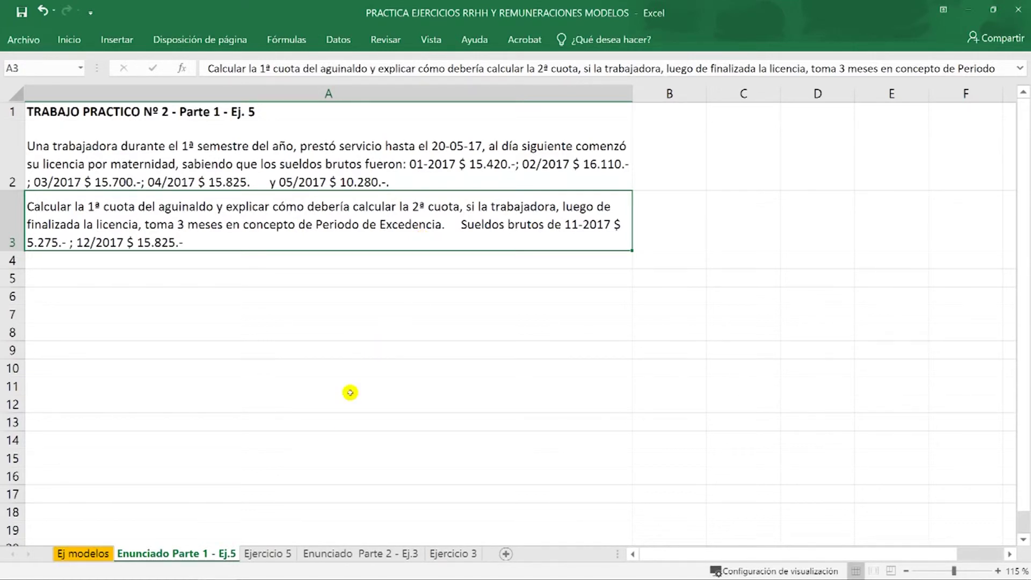
{"action": "left_click", "coordinate": [280, 553]}
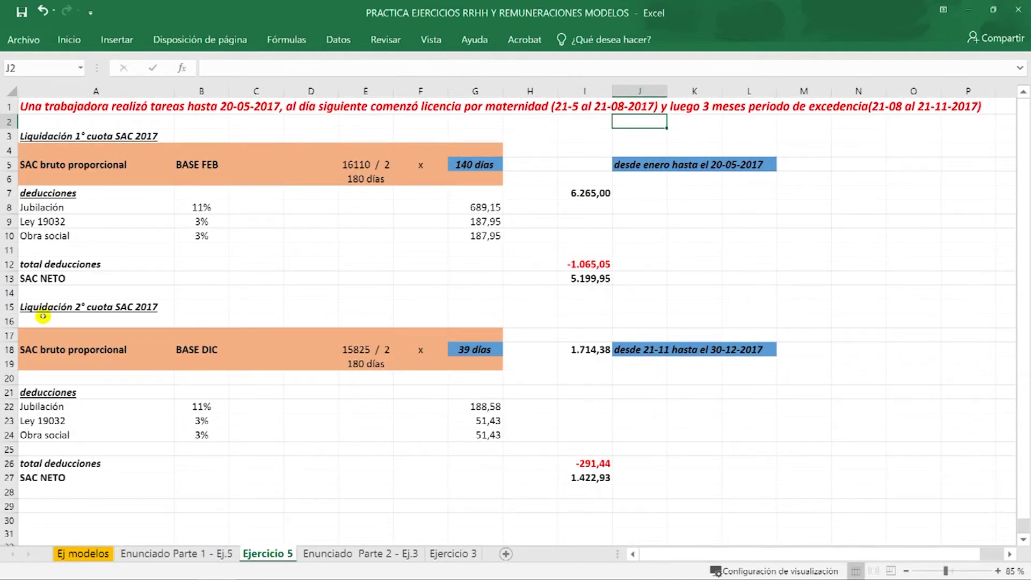
Check the second instalment's days worked against its date range and the maternity leave and excedencia periods in the heading
{"action": "left_click", "coordinate": [101, 307]}
{"action": "left_click_drag", "start_coordinate": [101, 307], "coordinate": [218, 306]}
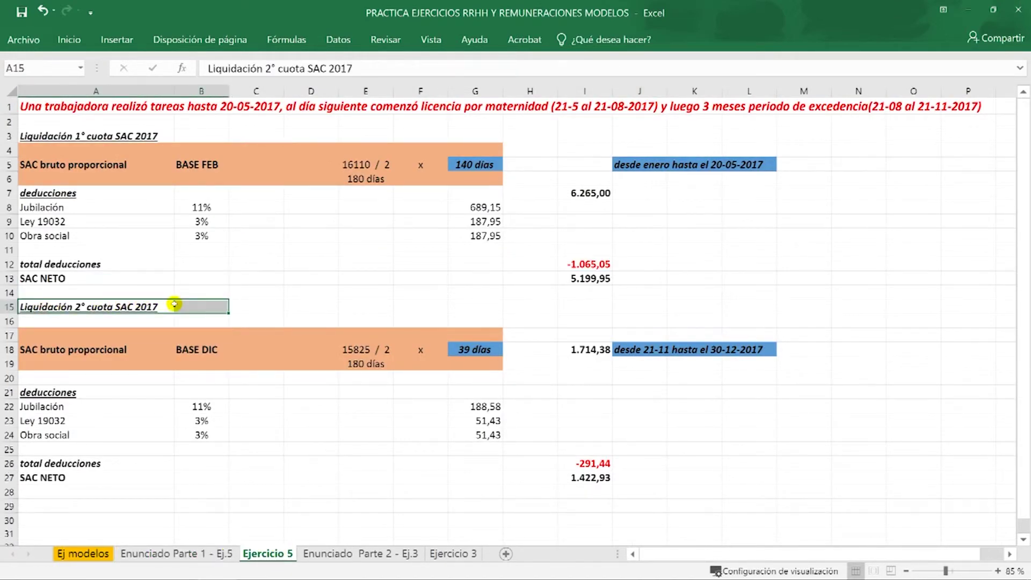
{"action": "left_click", "coordinate": [623, 361]}
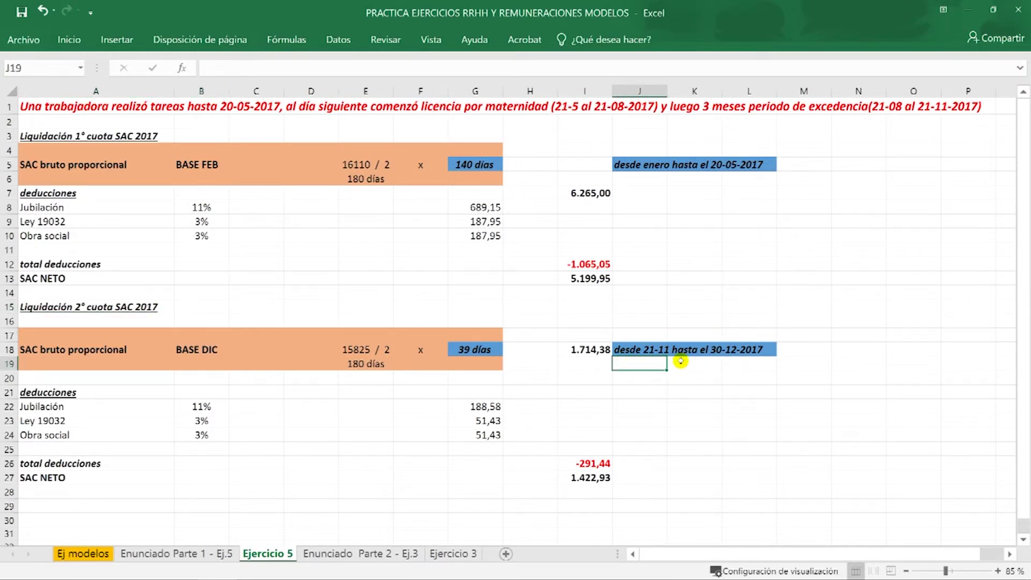
{"action": "left_click_drag", "start_coordinate": [681, 362], "coordinate": [757, 357]}
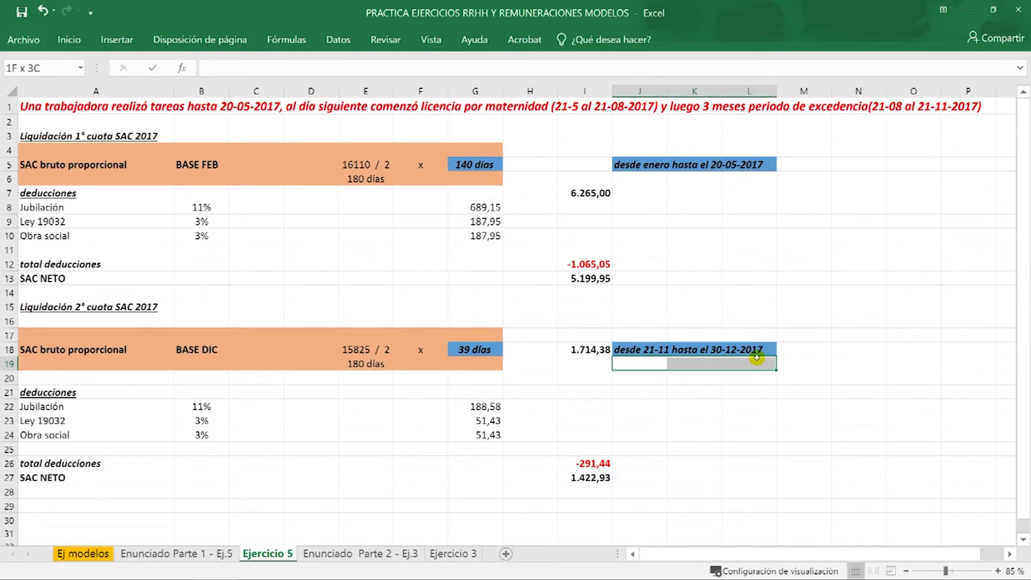
{"action": "left_click_drag", "start_coordinate": [757, 358], "coordinate": [758, 358]}
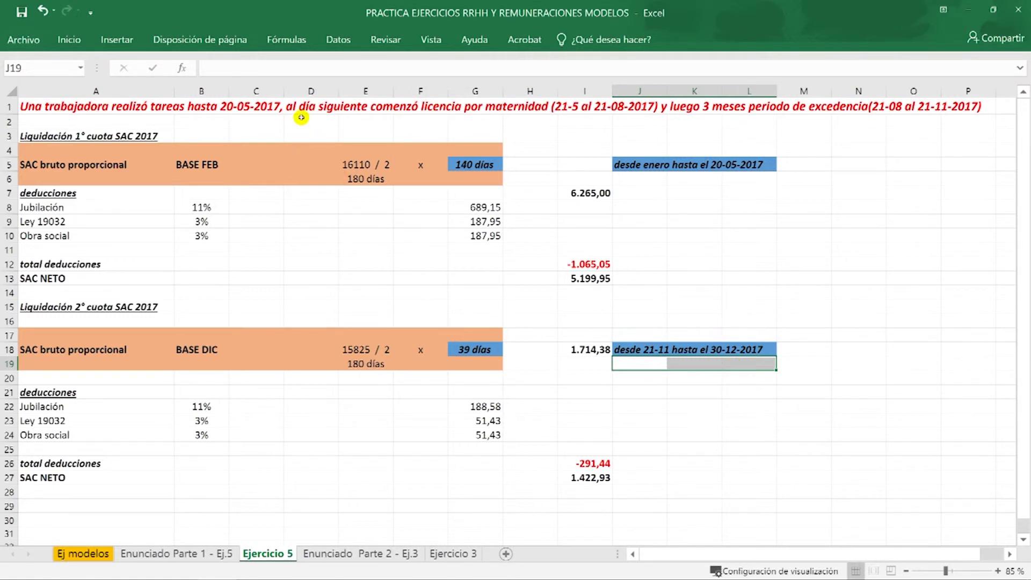
{"action": "left_click_drag", "start_coordinate": [301, 118], "coordinate": [959, 106]}
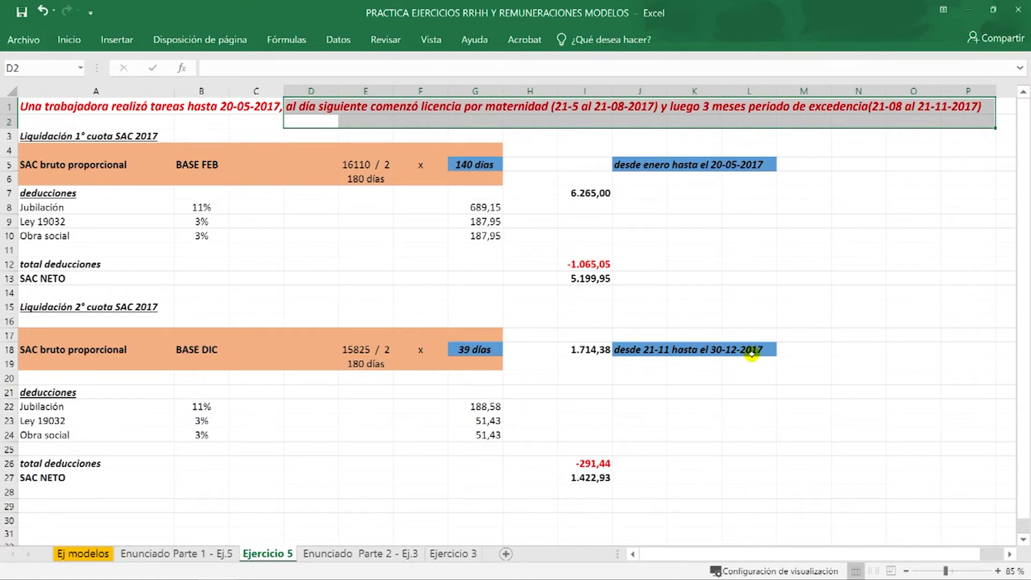
{"action": "left_click", "coordinate": [469, 363]}
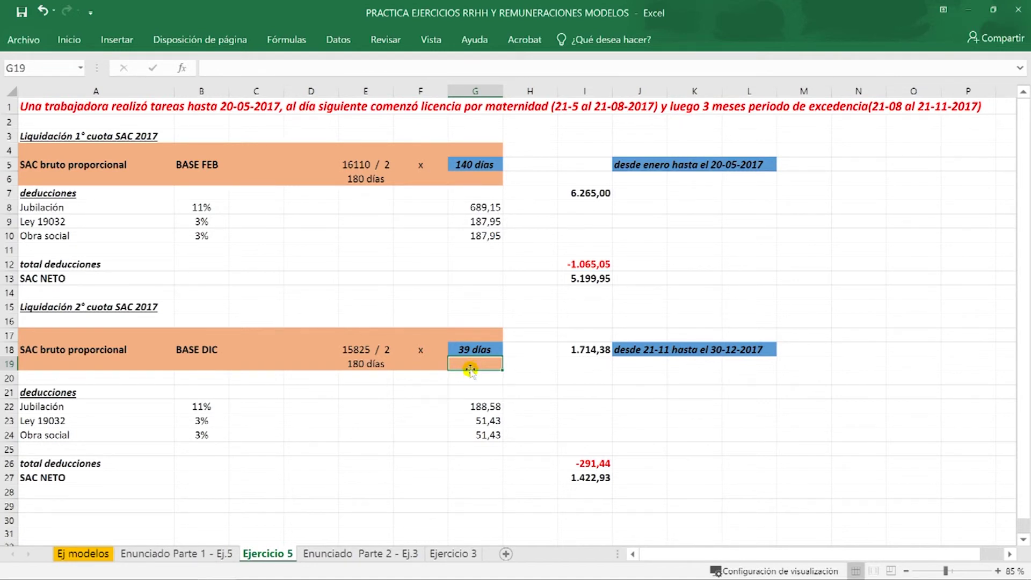
Compare the second instalment's BASE DIC with the December gross salary in the Parte 1 - Ej.5 statement
{"action": "left_click", "coordinate": [198, 359]}
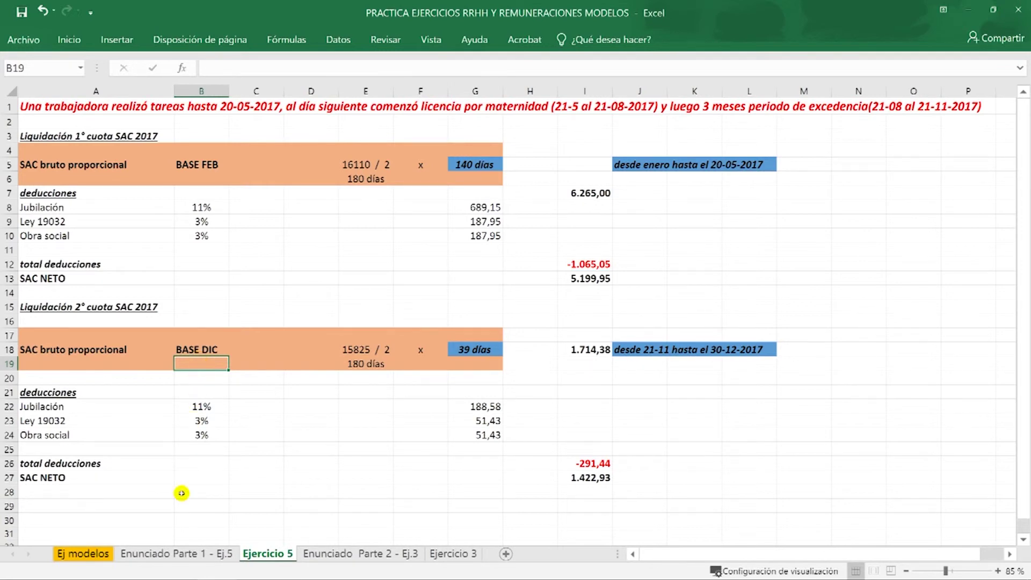
{"action": "left_click", "coordinate": [176, 553]}
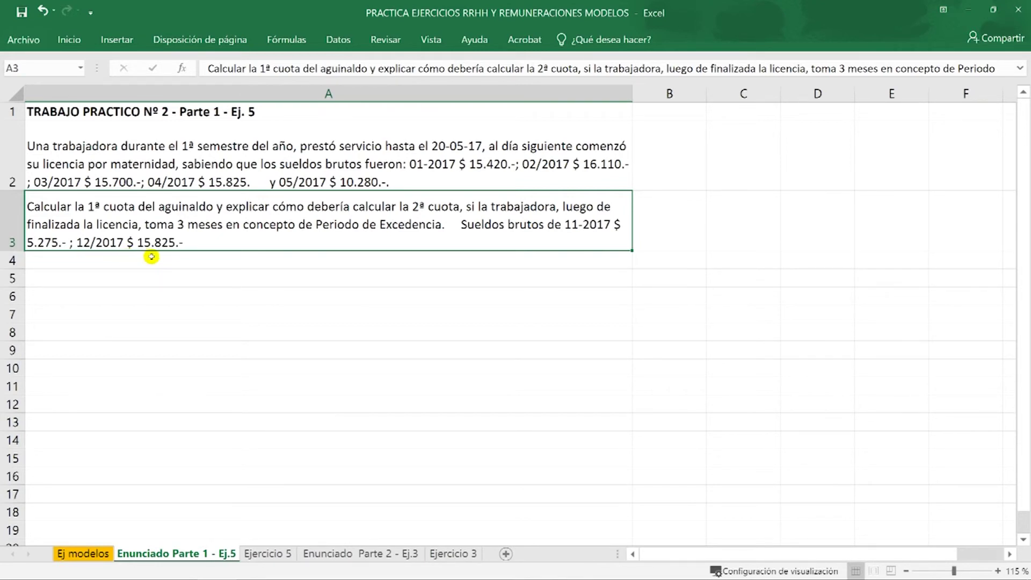
{"action": "left_click", "coordinate": [267, 552]}
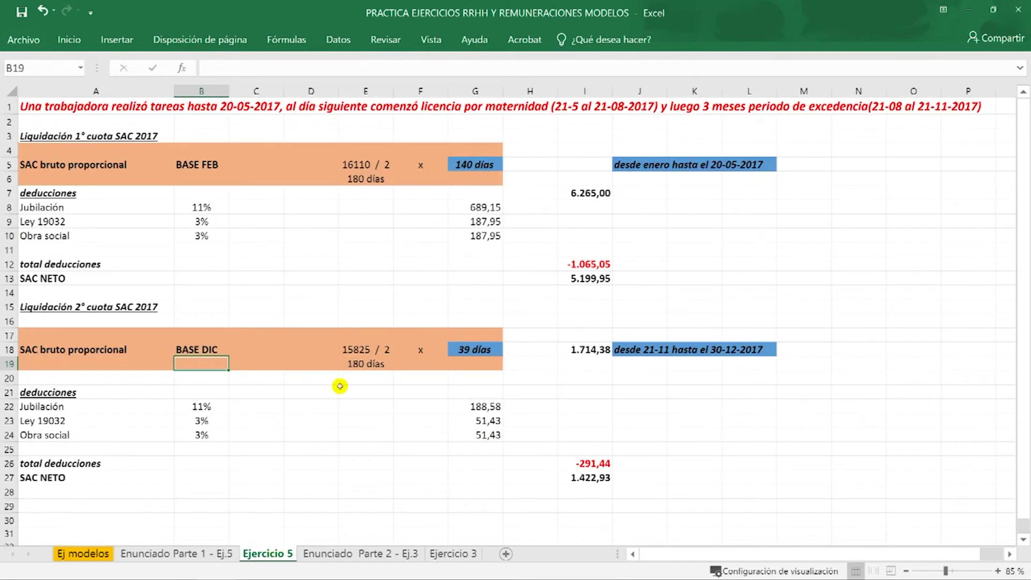
Examine how half the December base, the 180-day divisor and the days worked give the second instalment's gross SAC
{"action": "left_click", "coordinate": [375, 382]}
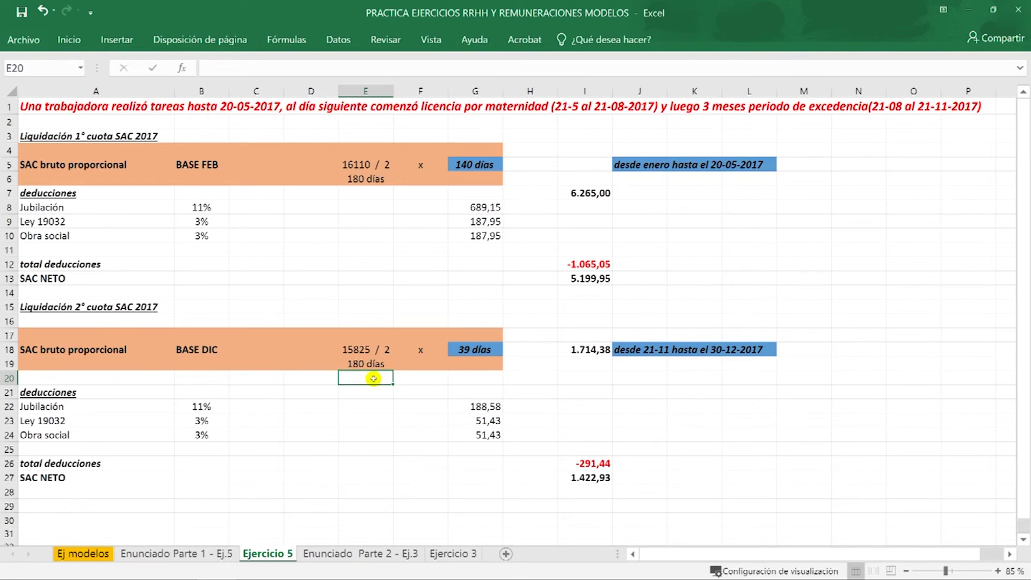
{"action": "left_click", "coordinate": [467, 368]}
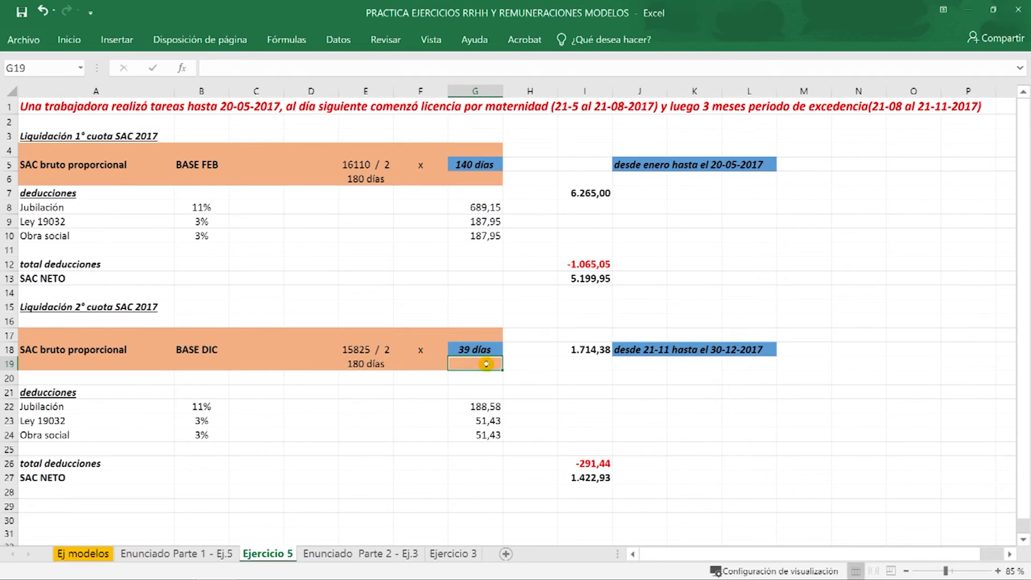
{"action": "left_click", "coordinate": [575, 364]}
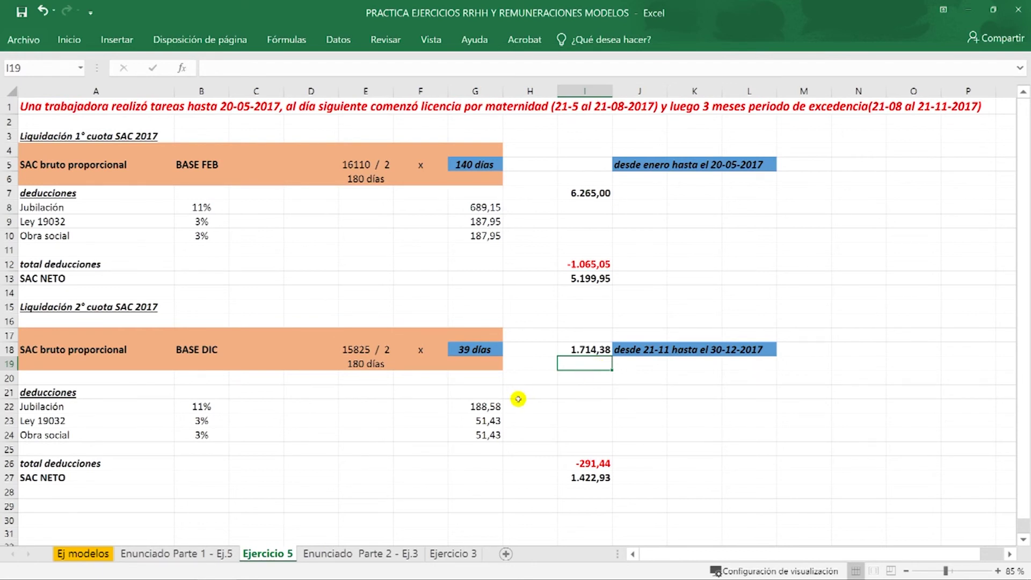
Examine the second instalment's deductions and how subtracting their total from the gross SAC gives the SAC NETO
{"action": "left_click_drag", "start_coordinate": [518, 399], "coordinate": [517, 442]}
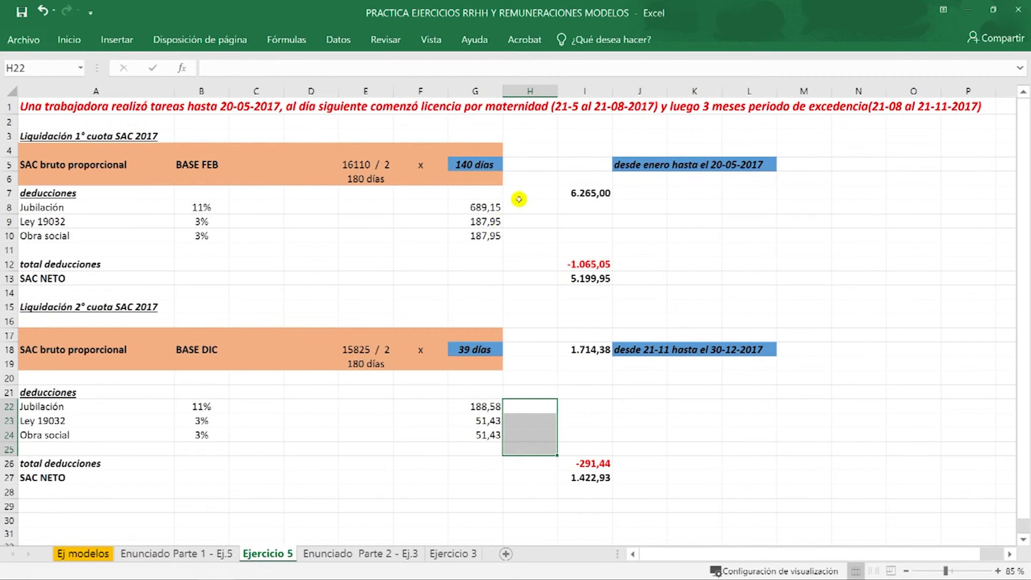
{"action": "left_click_drag", "start_coordinate": [526, 207], "coordinate": [534, 235]}
{"action": "left_click", "coordinate": [595, 462]}
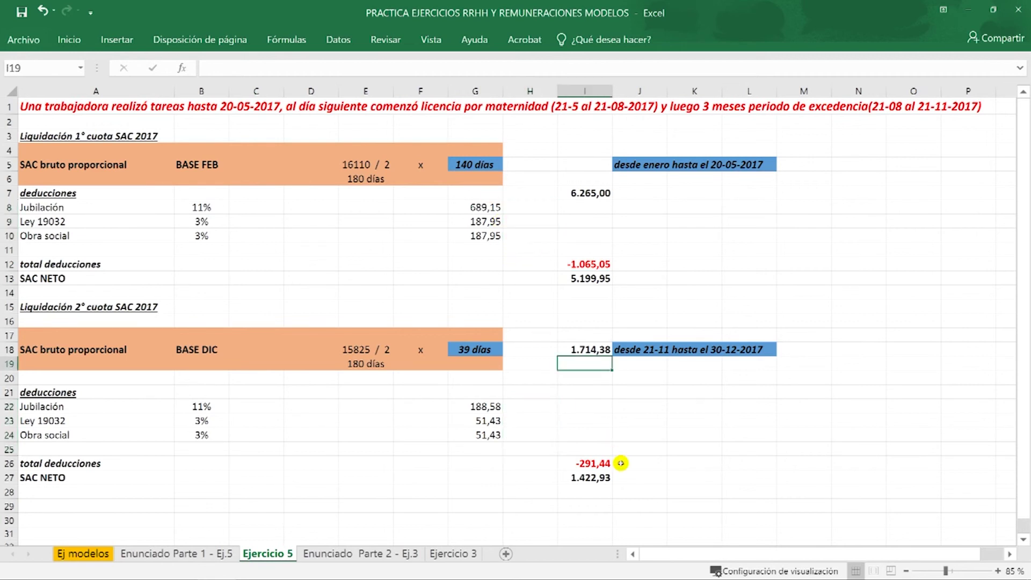
{"action": "left_click", "coordinate": [622, 462]}
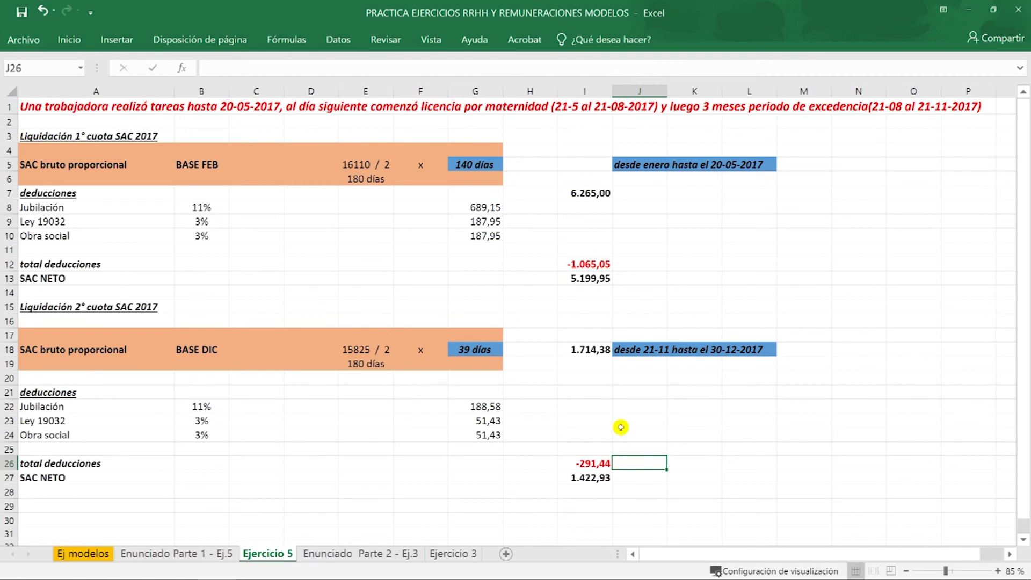
{"action": "left_click", "coordinate": [604, 365]}
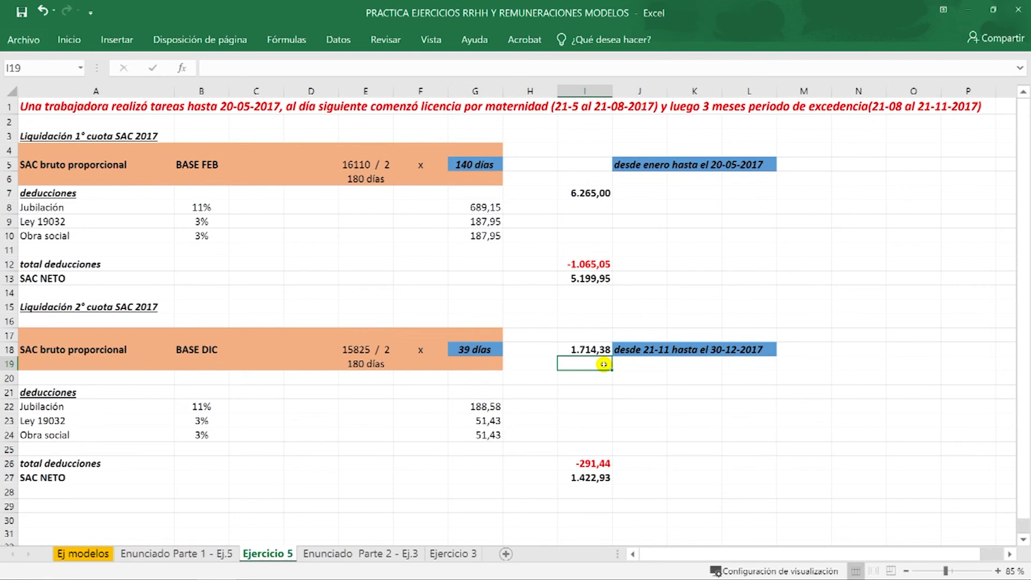
{"action": "left_click", "coordinate": [627, 479]}
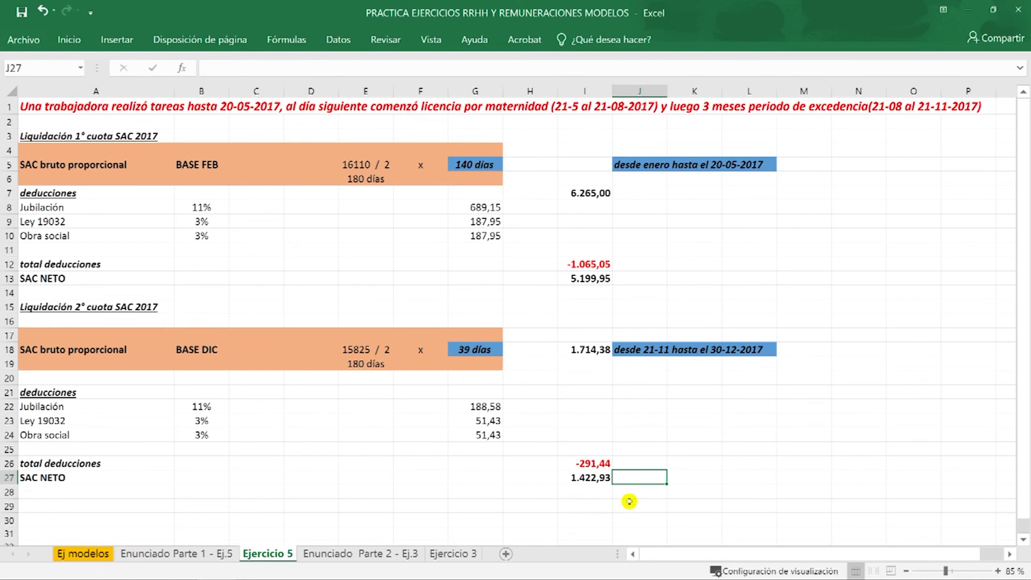
Compare the first and second SAC instalment calculations side by side, from the gross SAC through total deductions to SAC NETO
{"action": "left_click", "coordinate": [634, 491]}
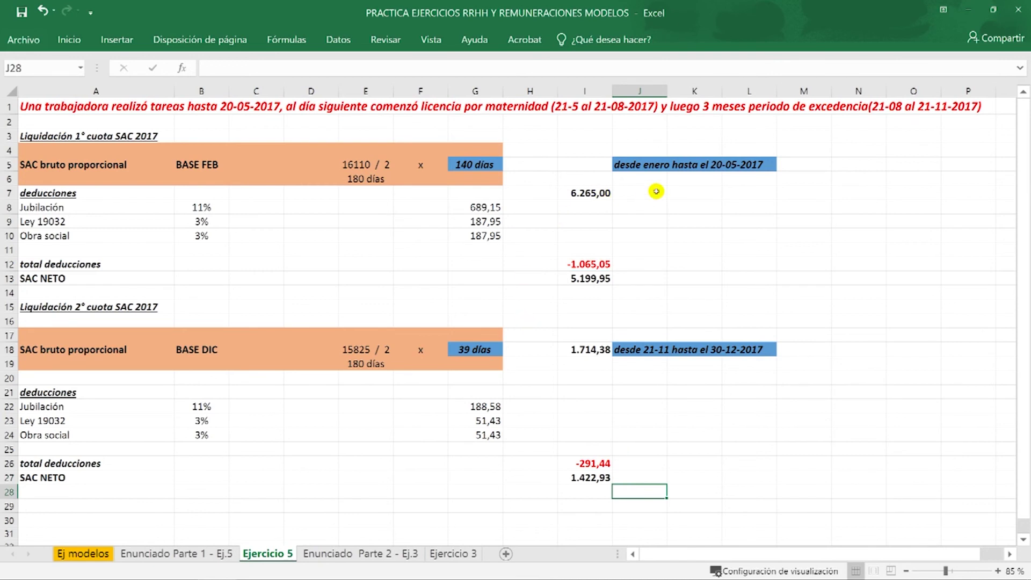
{"action": "left_click_drag", "start_coordinate": [658, 195], "coordinate": [661, 302]}
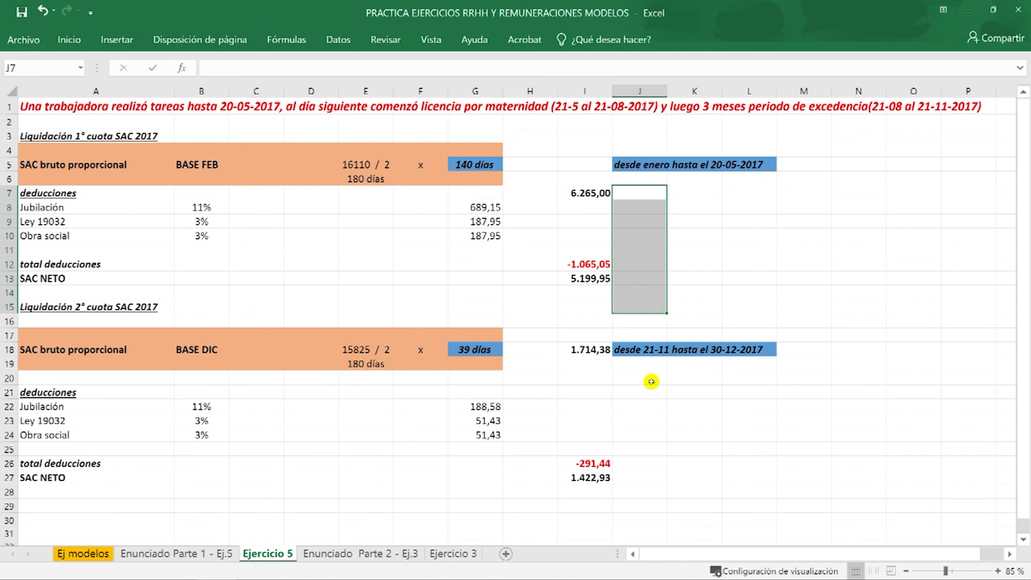
{"action": "left_click_drag", "start_coordinate": [653, 415], "coordinate": [653, 481]}
{"action": "left_click", "coordinate": [717, 426]}
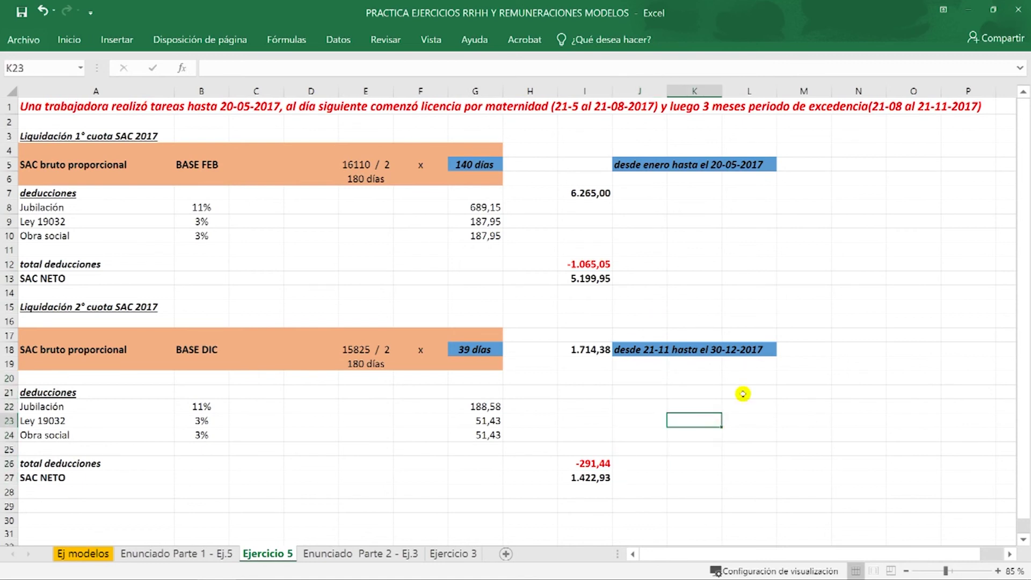
Review the worked date ranges of both instalments against the maternity leave and excedencia periods stated in the exercise heading
{"action": "left_click", "coordinate": [707, 181]}
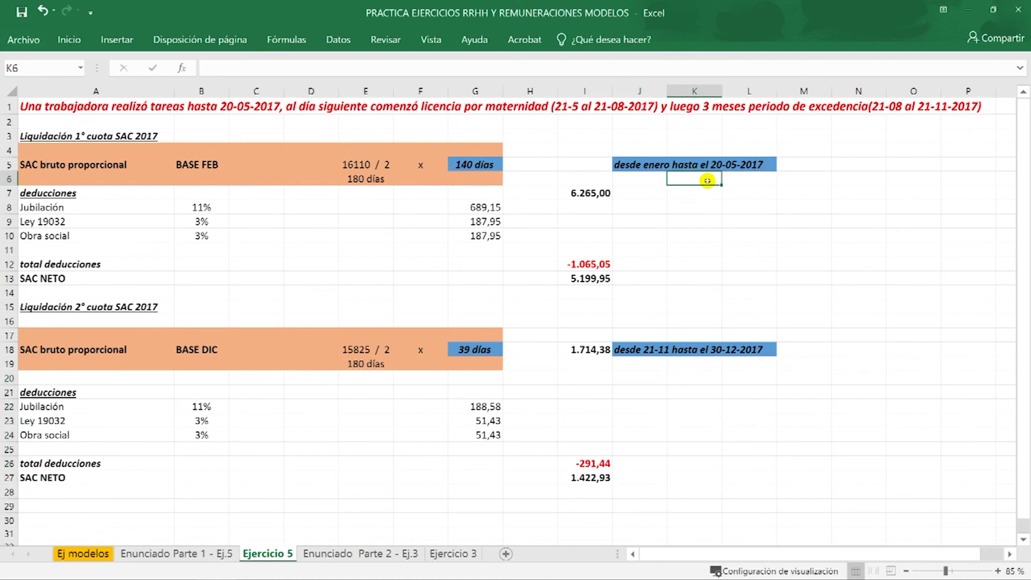
{"action": "left_click", "coordinate": [698, 364]}
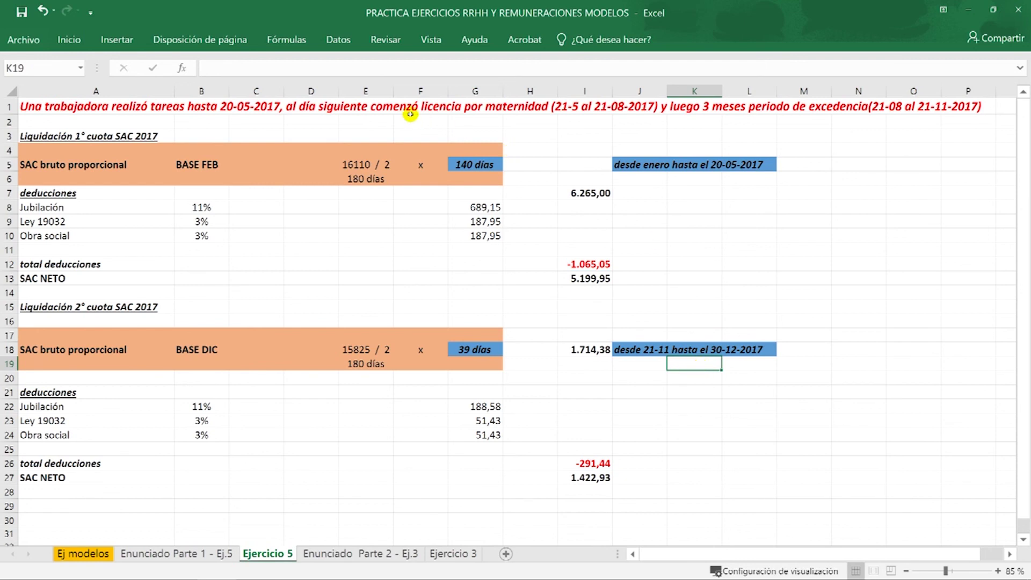
{"action": "left_click_drag", "start_coordinate": [416, 114], "coordinate": [605, 113]}
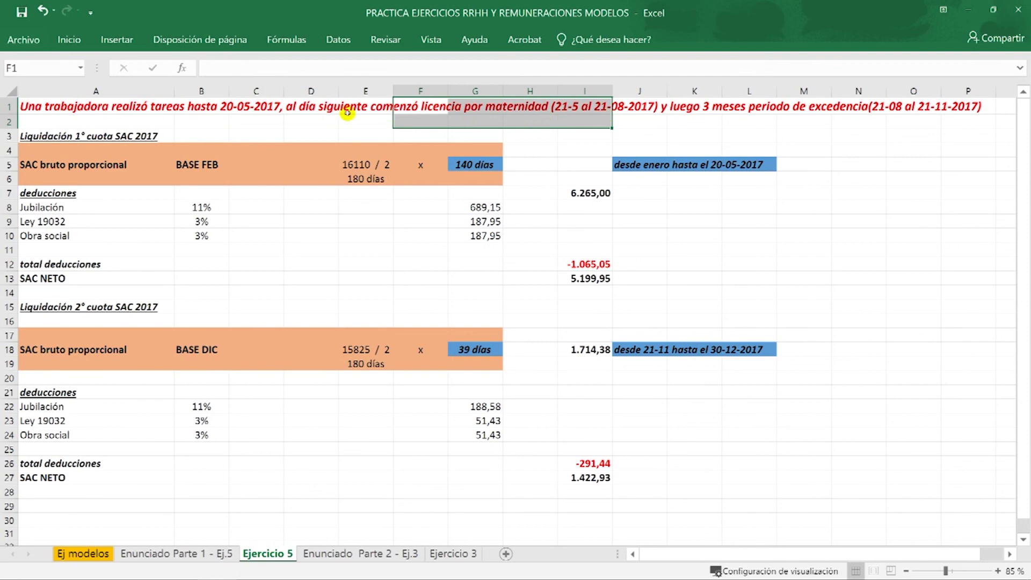
{"action": "left_click_drag", "start_coordinate": [325, 115], "coordinate": [980, 123]}
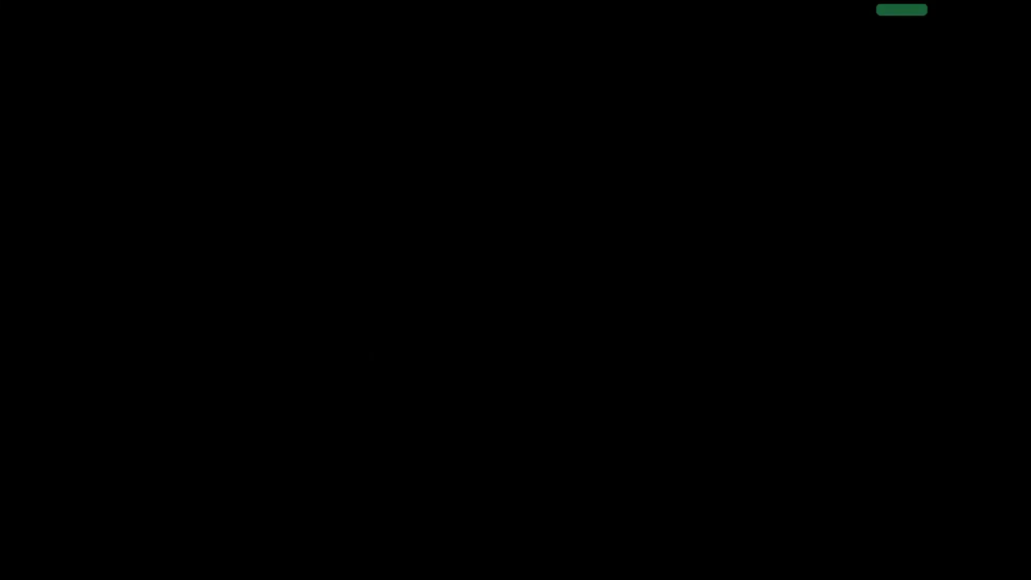